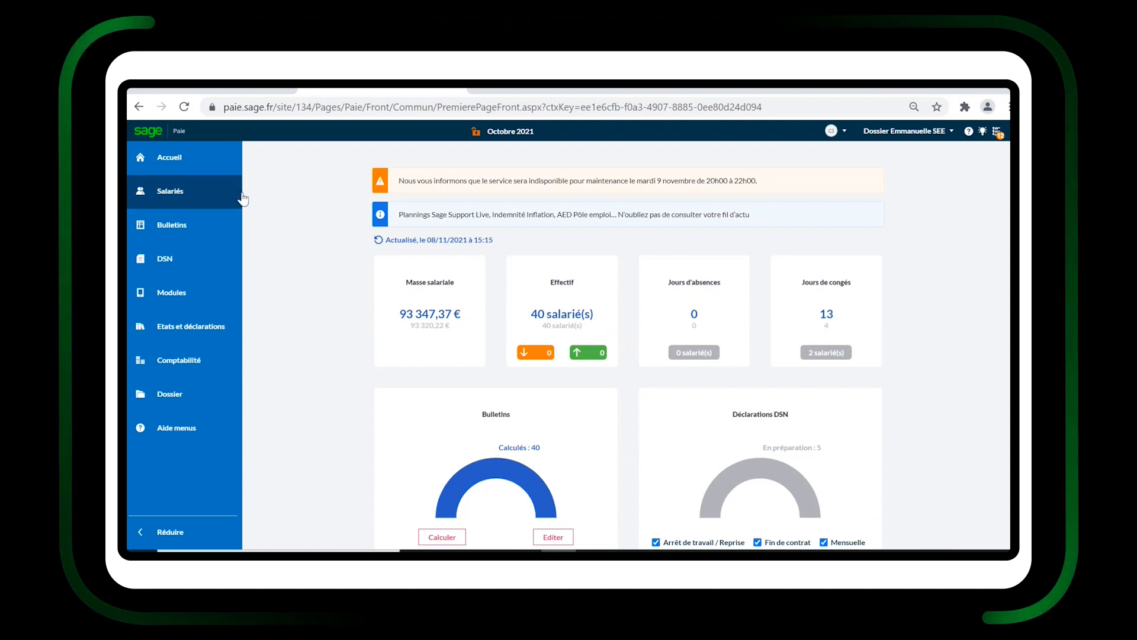
# Step: Open the October 2021 monthly DSN declaration of establishment 00010
pyautogui.click(206, 259)
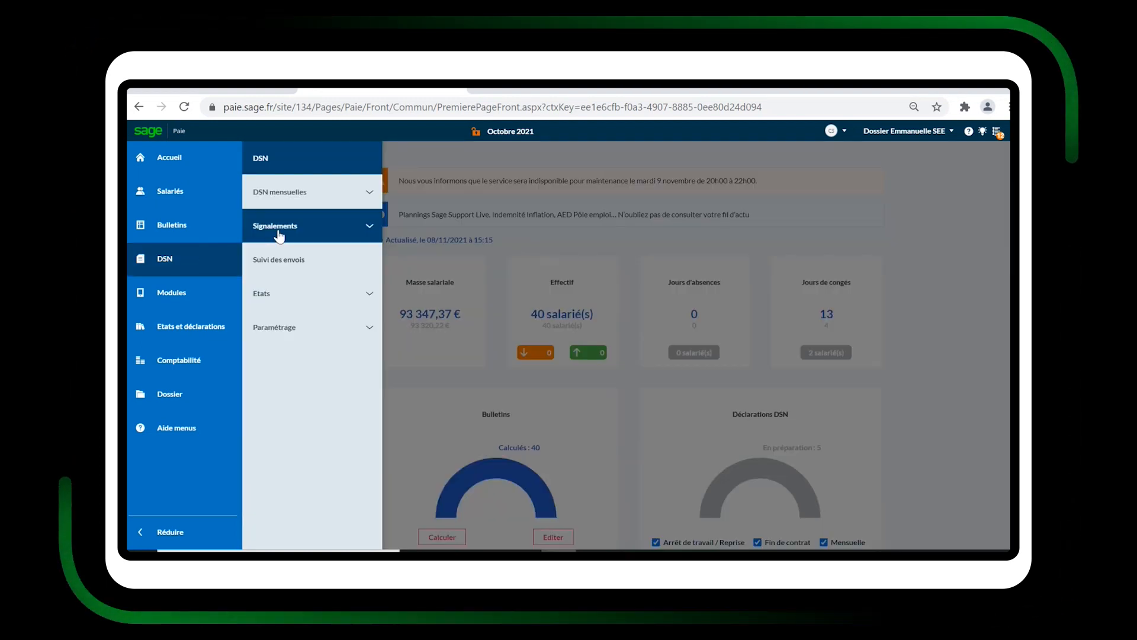
pyautogui.click(280, 192)
pyautogui.click(310, 239)
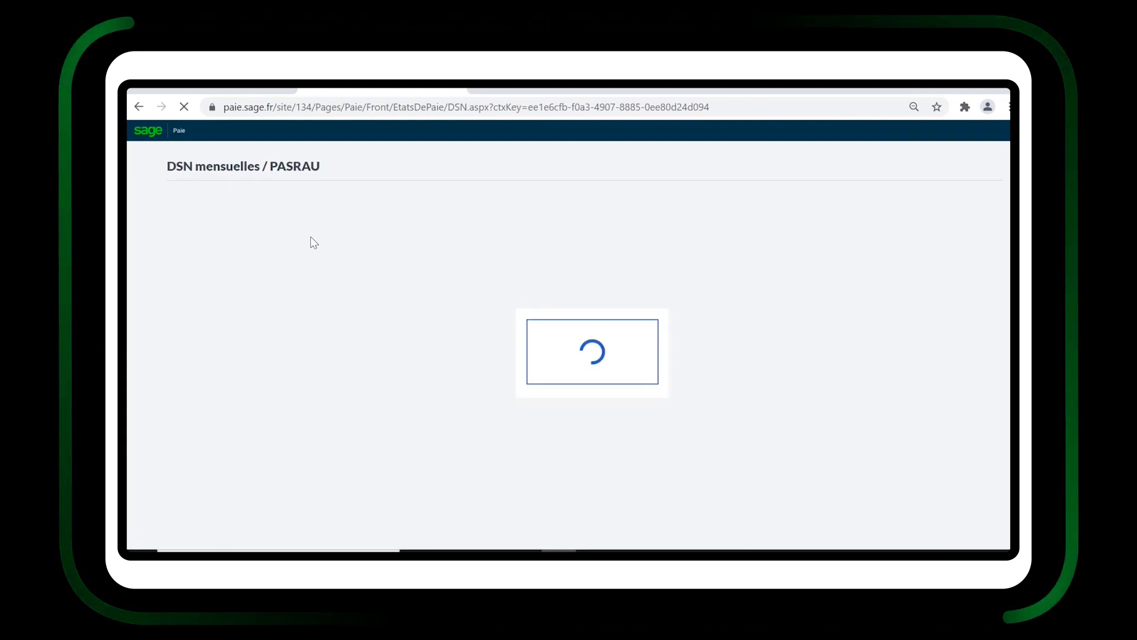
pyautogui.click(336, 218)
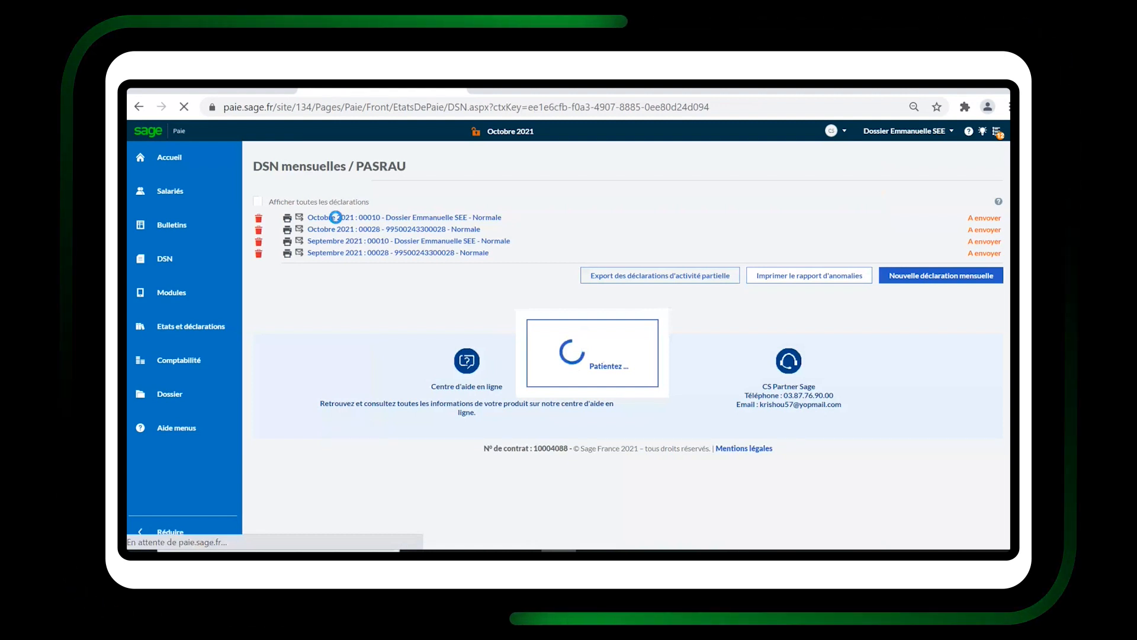
# Step: Run the control on the DSN declaration, review its anomaly report and return to the list of monthly declarations
pyautogui.click(202, 190)
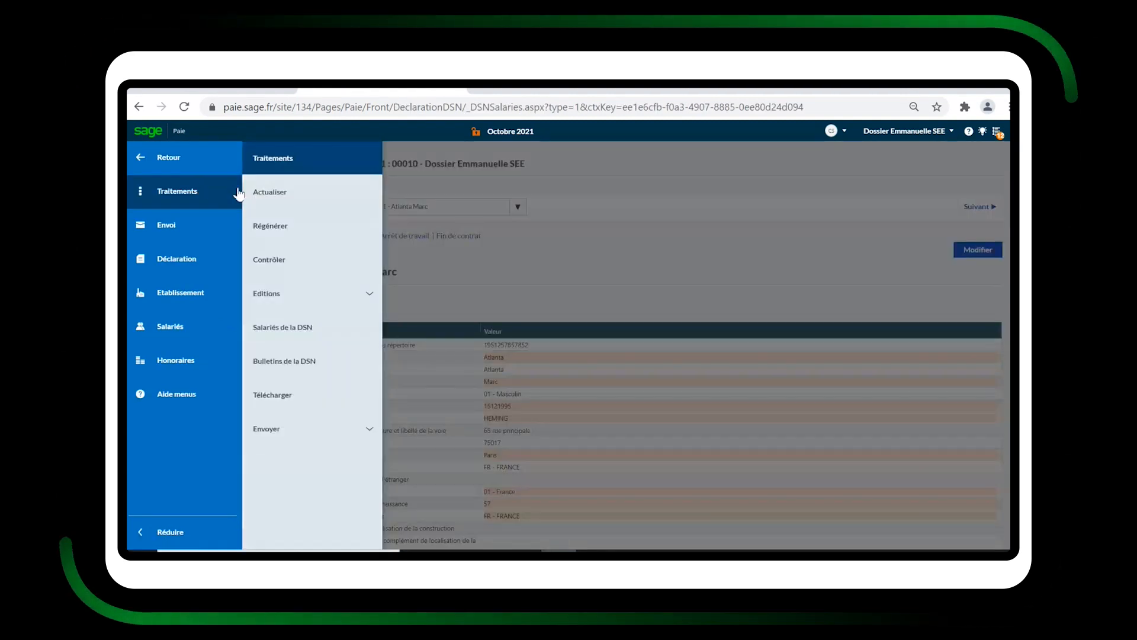
pyautogui.click(271, 260)
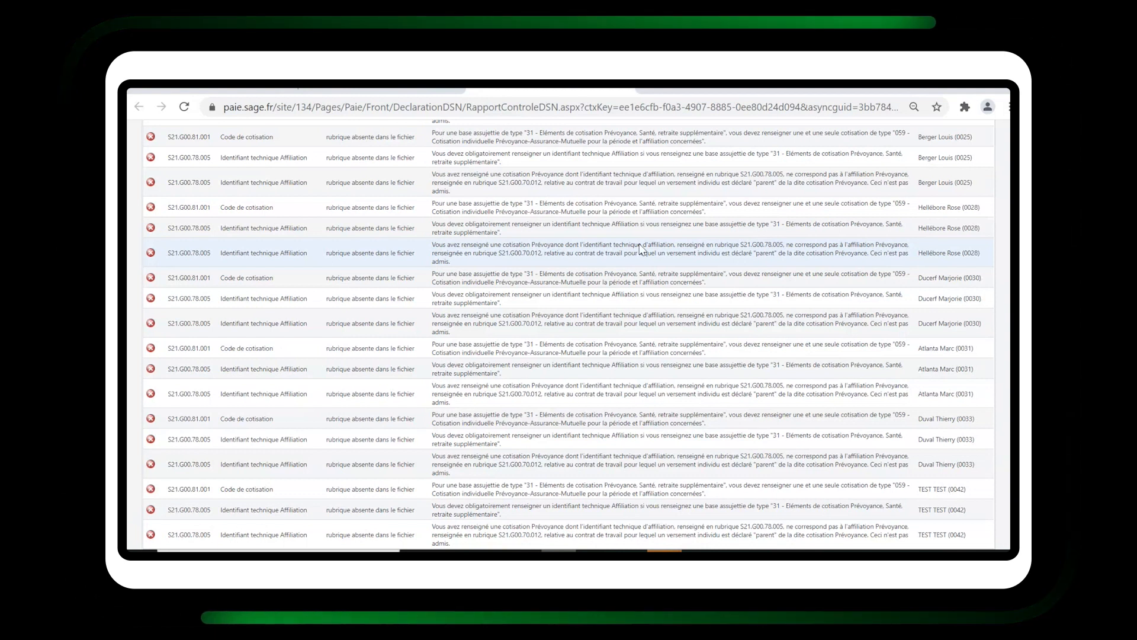
pyautogui.click(626, 93)
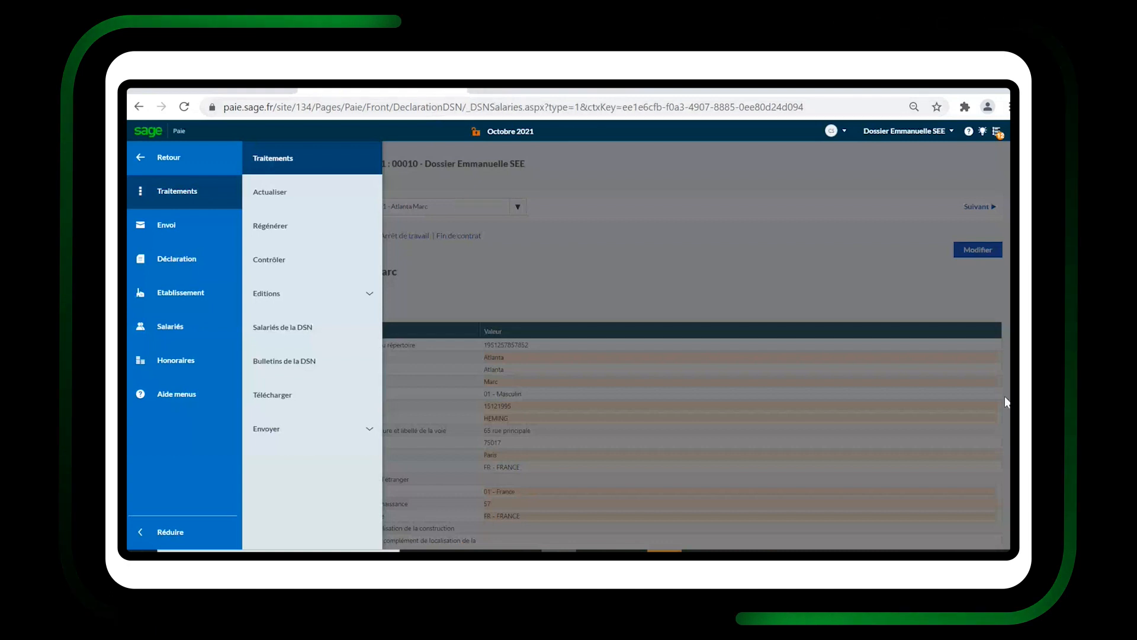
pyautogui.click(176, 159)
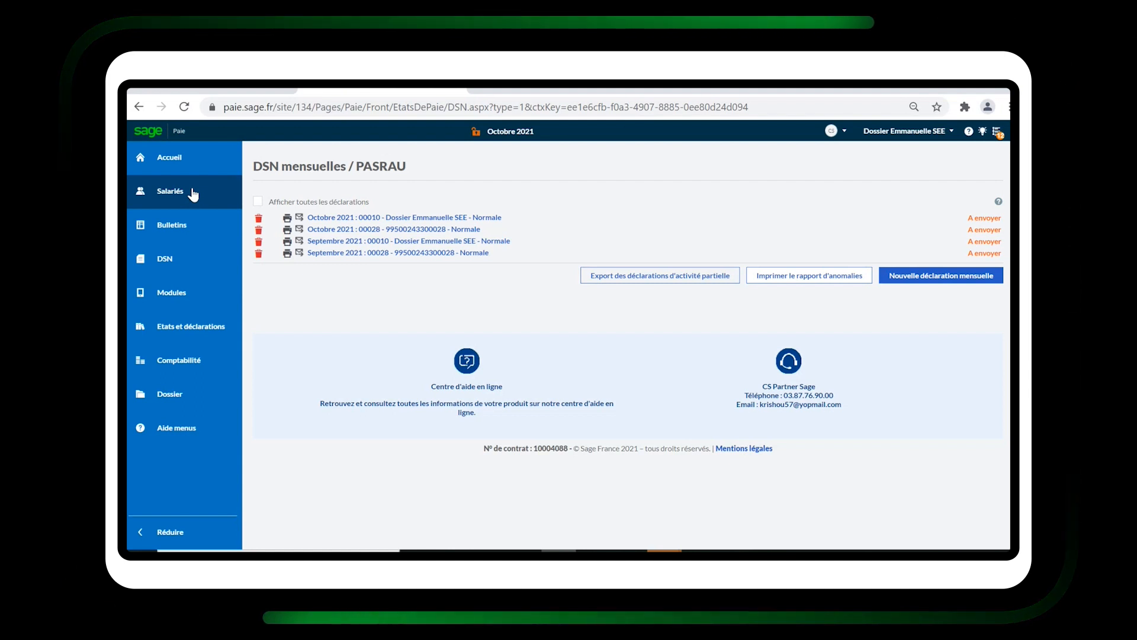
# Step: Open the DSN social contracts settings and generate the control report (Edition de contrôle) for the contracts
pyautogui.click(181, 258)
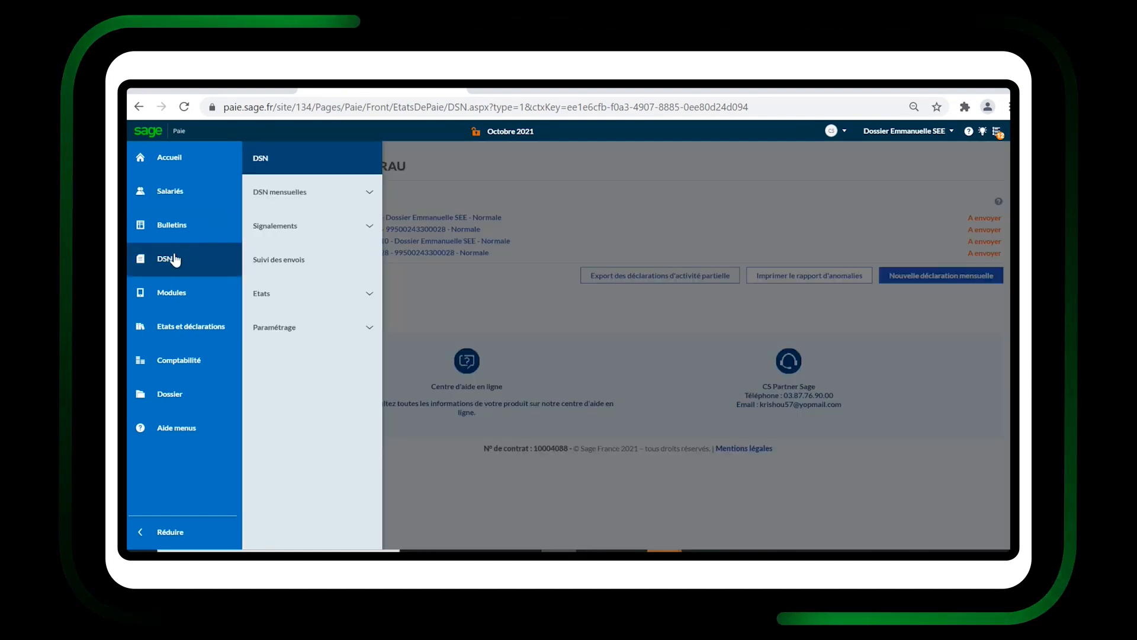
pyautogui.click(300, 338)
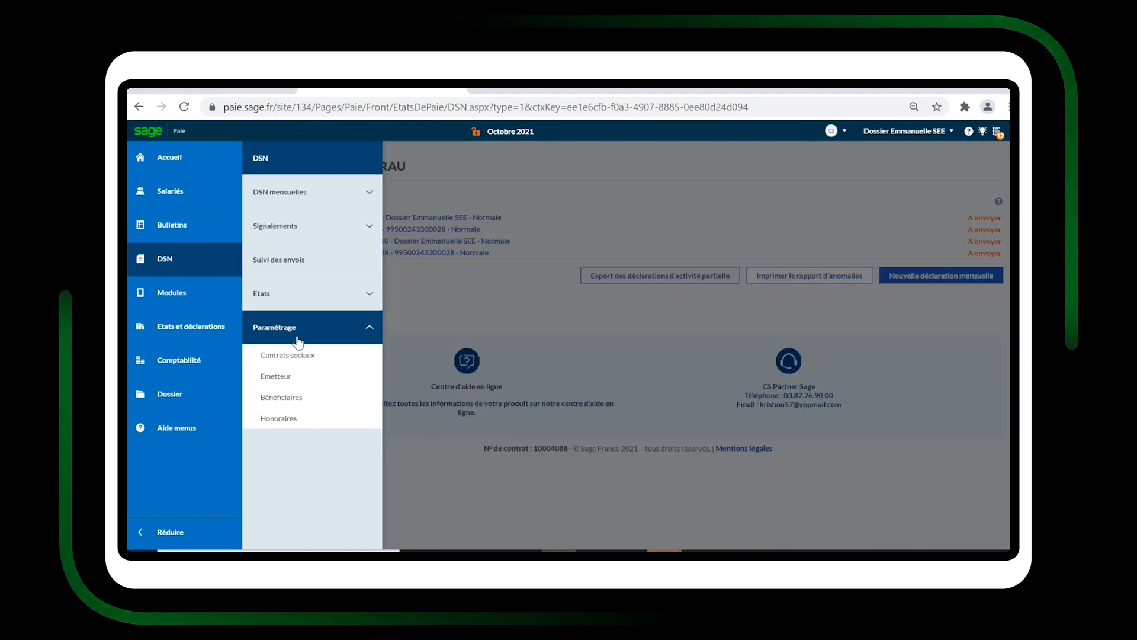
pyautogui.click(304, 359)
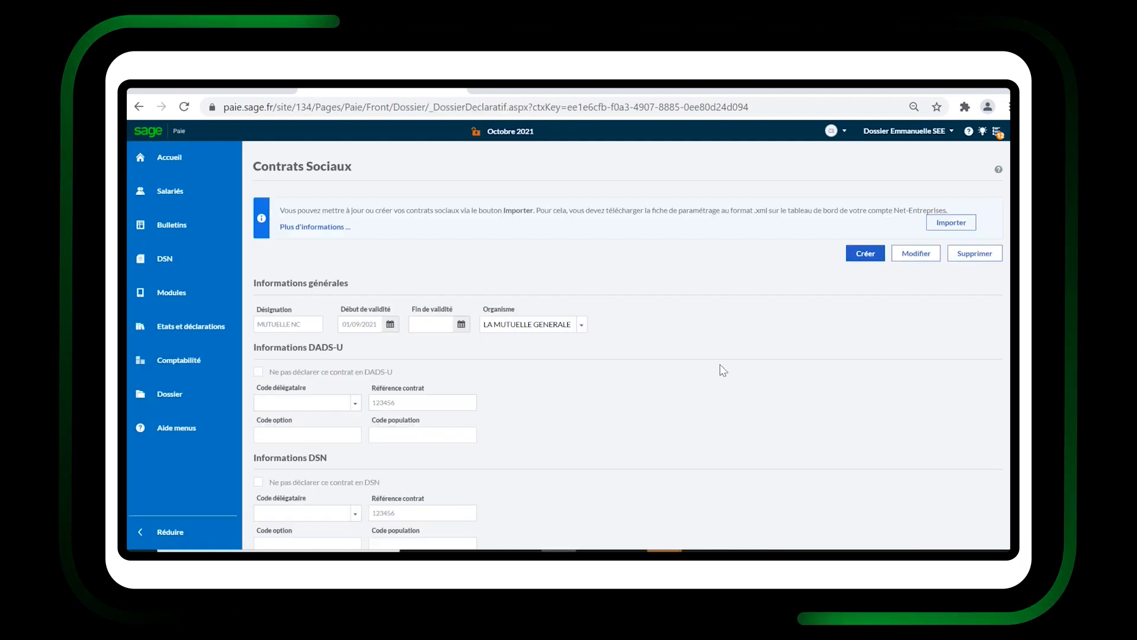
pyautogui.scroll(-1, 708, 386)
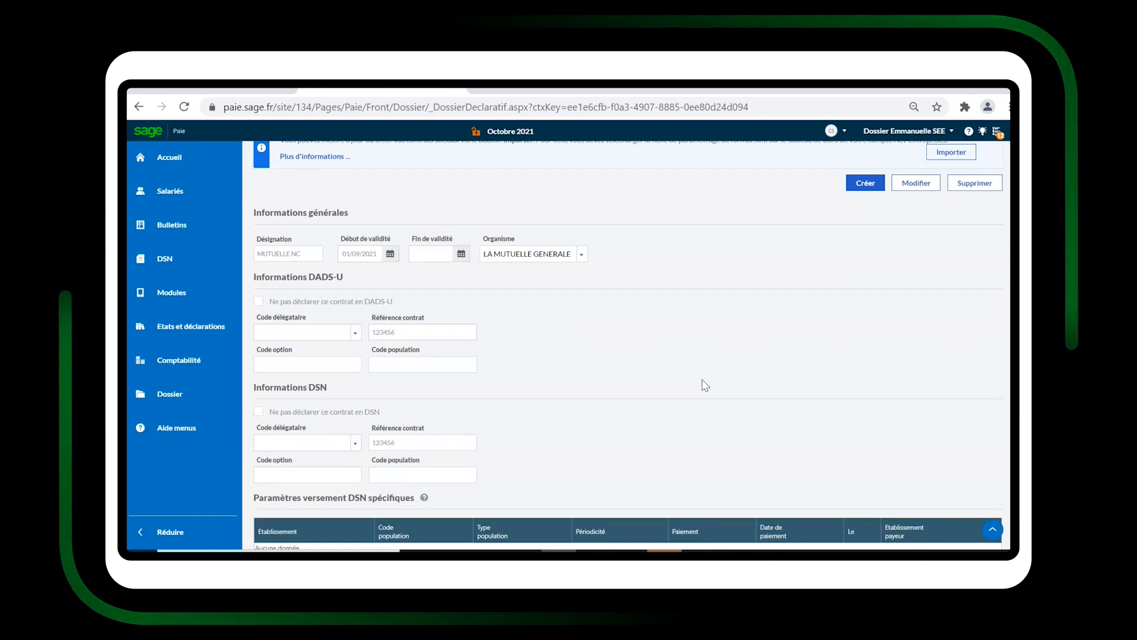
pyautogui.scroll(-3, 705, 385)
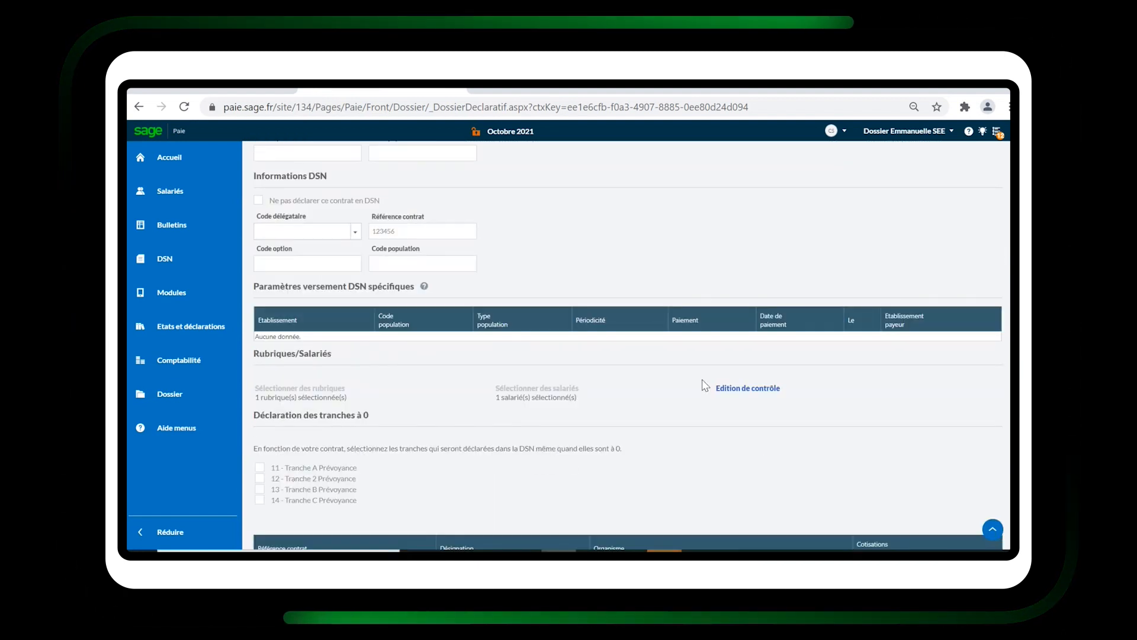
pyautogui.click(740, 391)
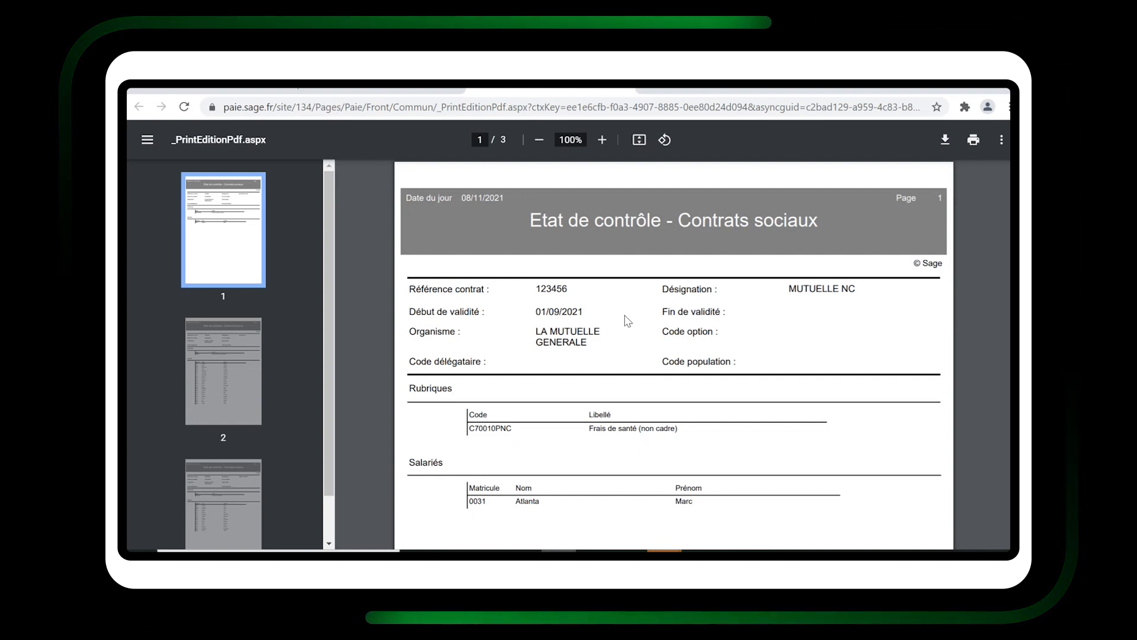
# Step: Examine the rubrics and employees attached to each social contract across the control report's three pages, and close the report
pyautogui.scroll(-1, 627, 321)
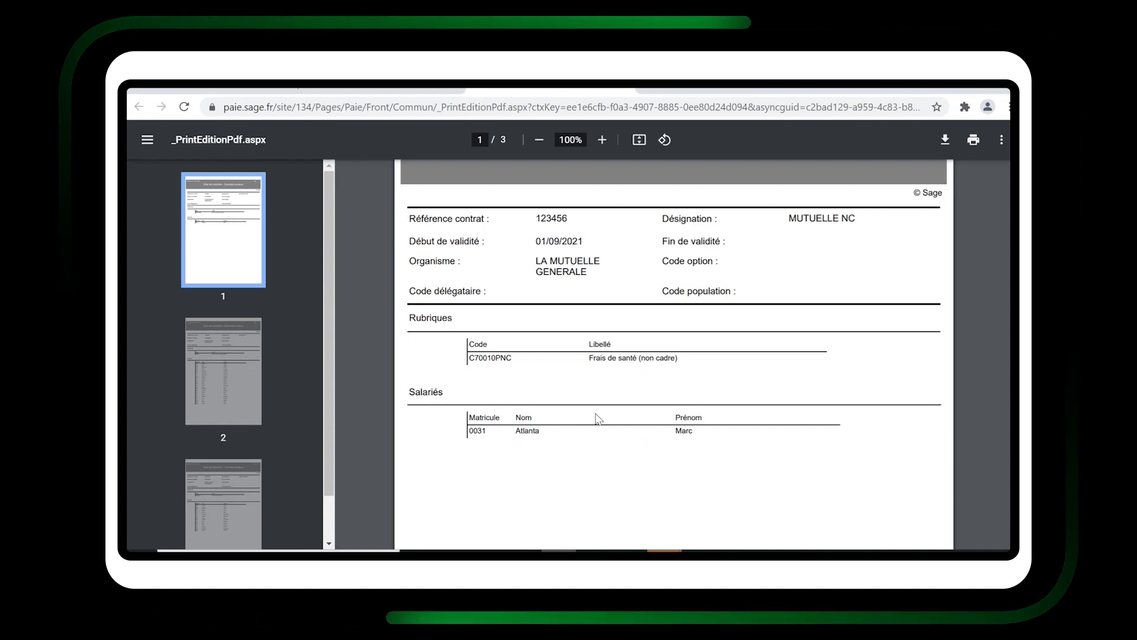
pyautogui.scroll(-8, 598, 419)
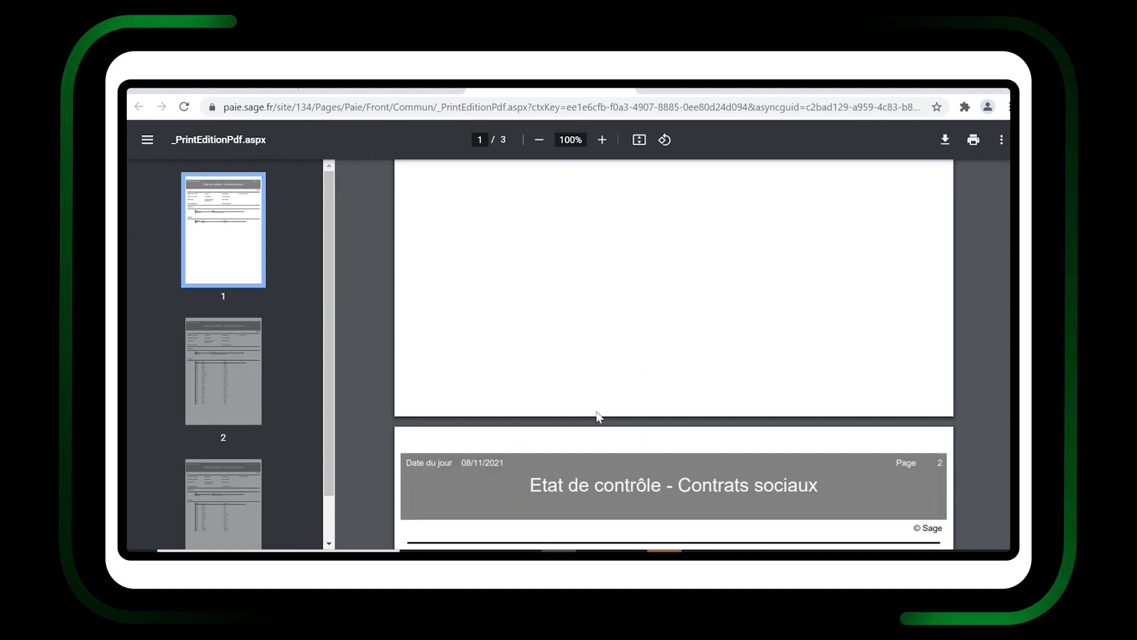
pyautogui.scroll(-4, 598, 417)
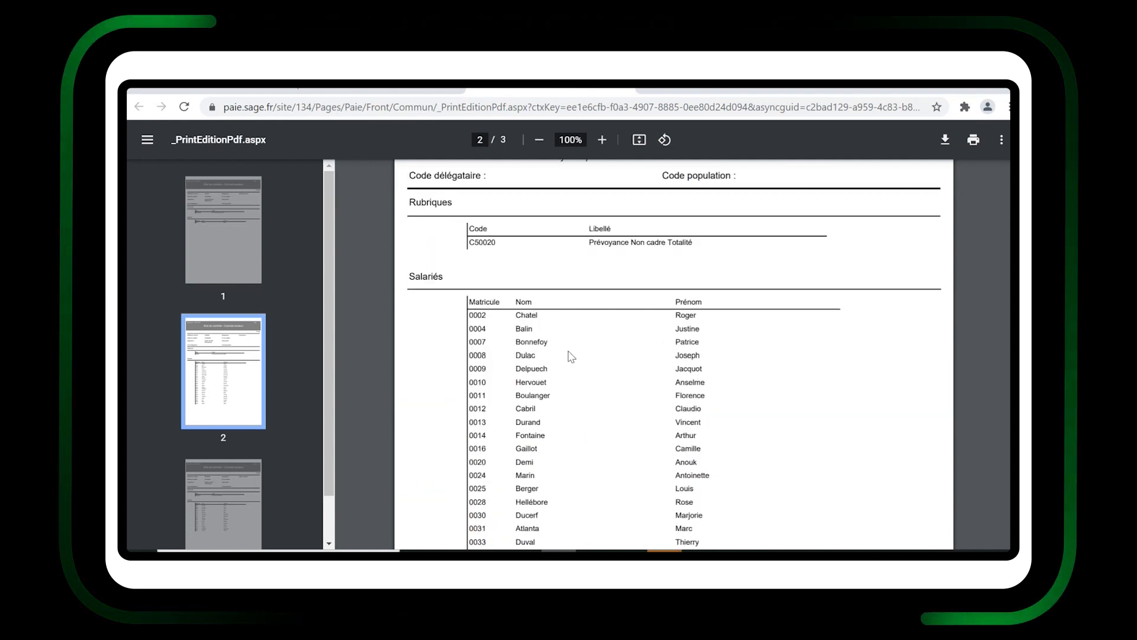
pyautogui.scroll(-3, 594, 371)
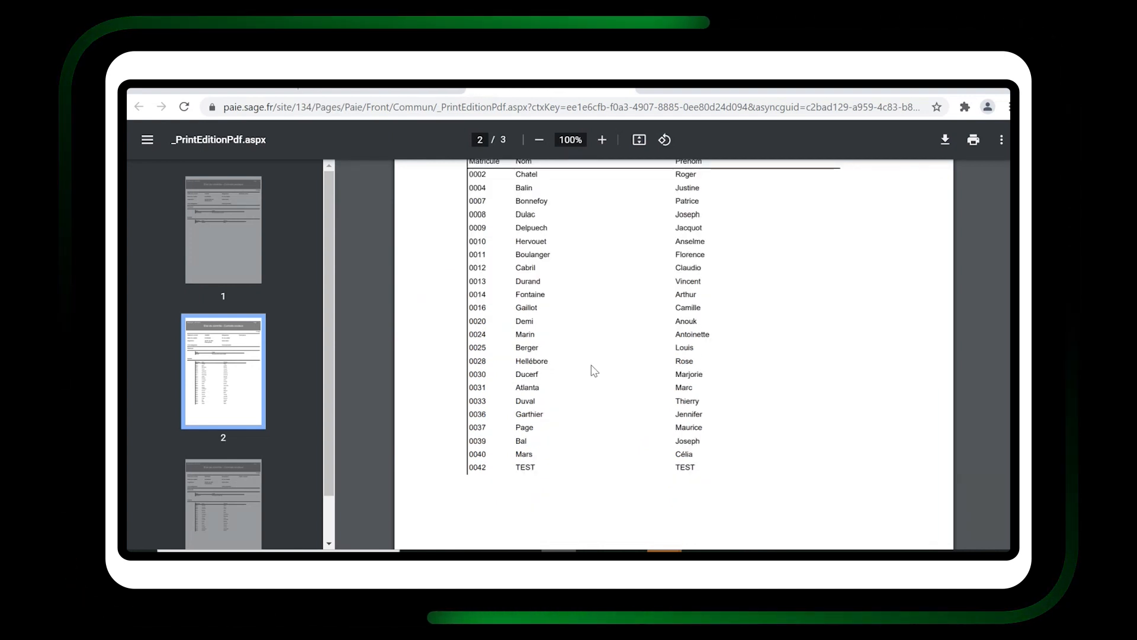
pyautogui.scroll(-9, 594, 371)
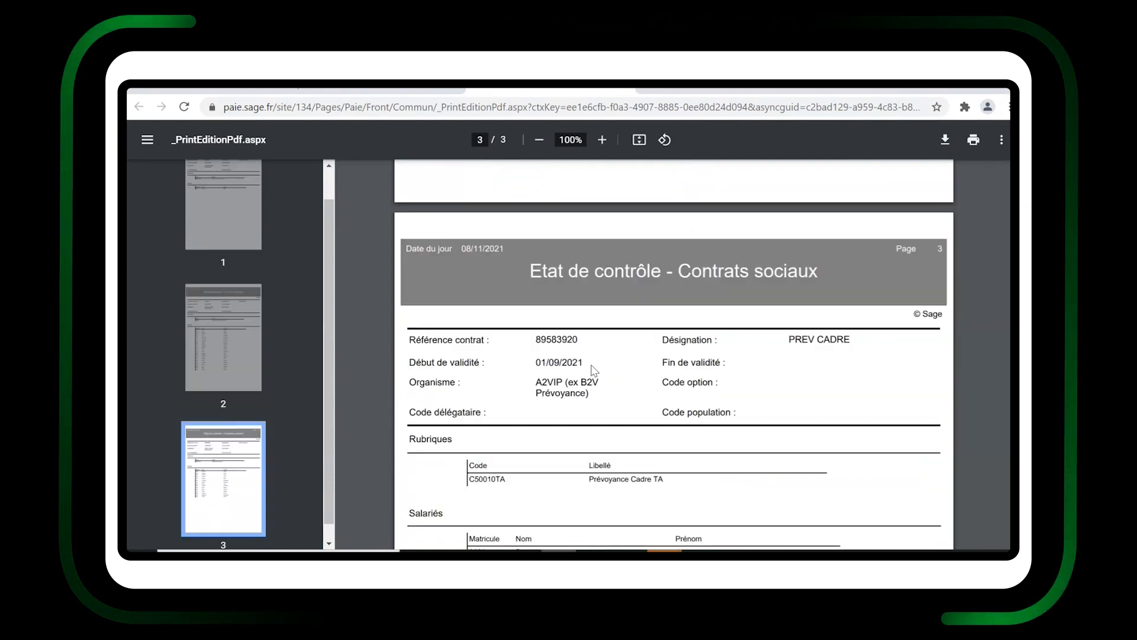
pyautogui.scroll(-3, 592, 365)
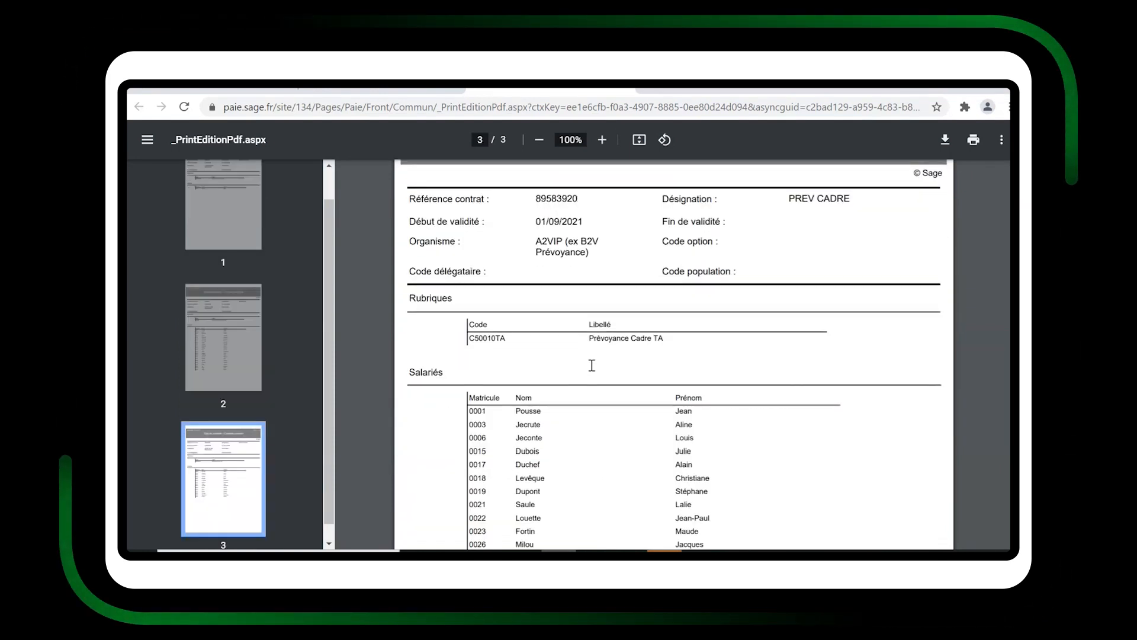
pyautogui.scroll(-3, 591, 366)
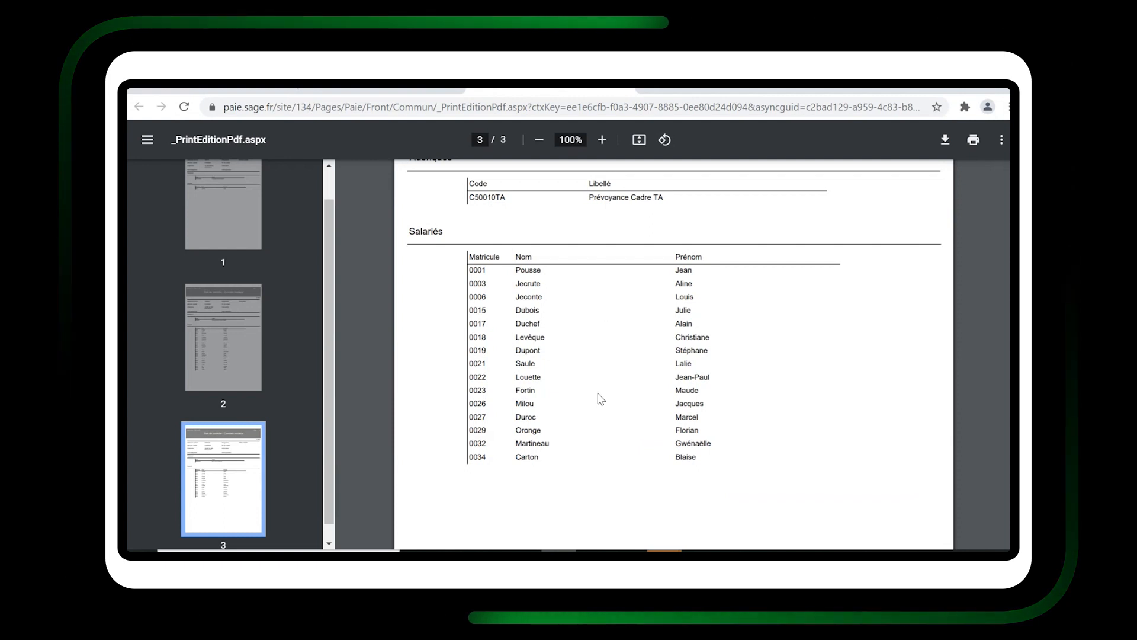
pyautogui.scroll(10, 601, 399)
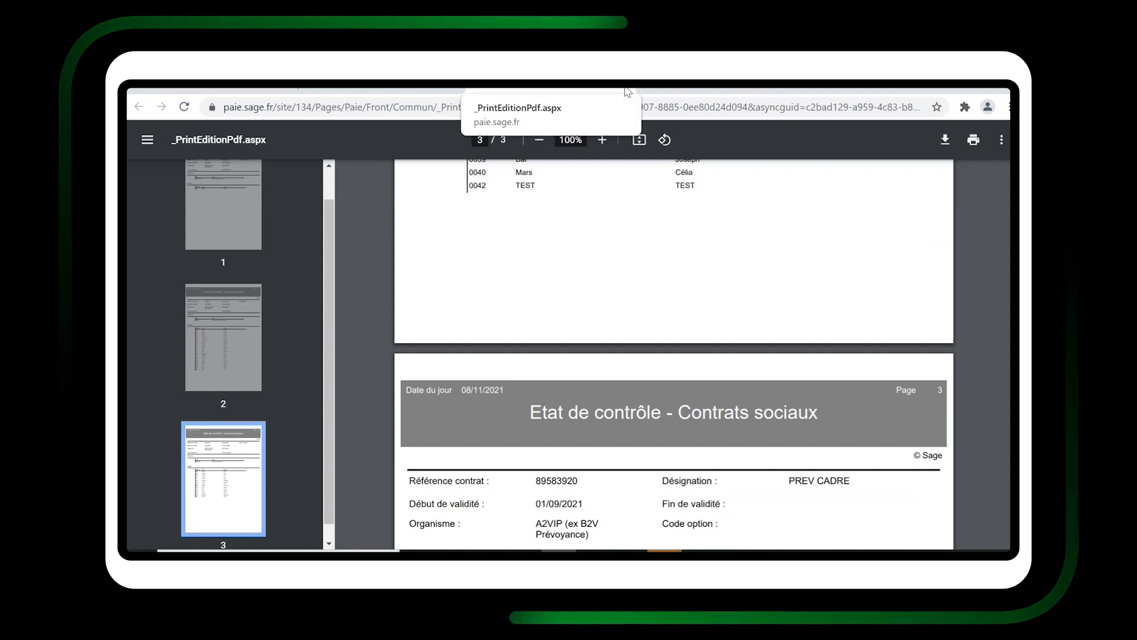
pyautogui.click(628, 92)
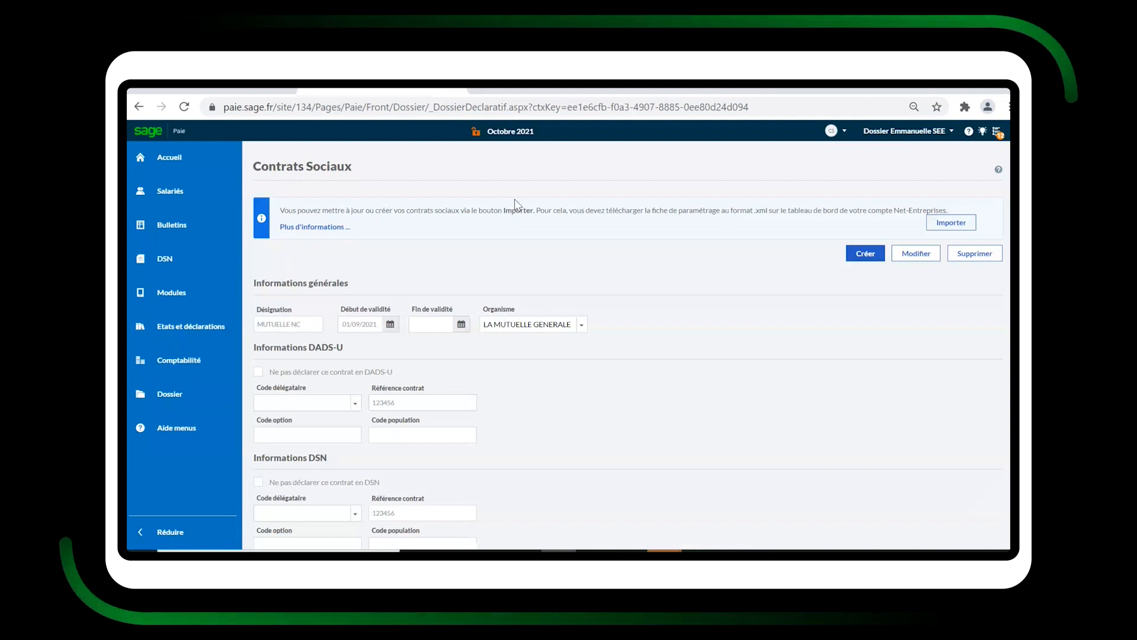
# Step: Display the employee's October 2021 payslip, check its Prévoyance and Frais de santé contribution lines, and close the printout
pyautogui.click(202, 228)
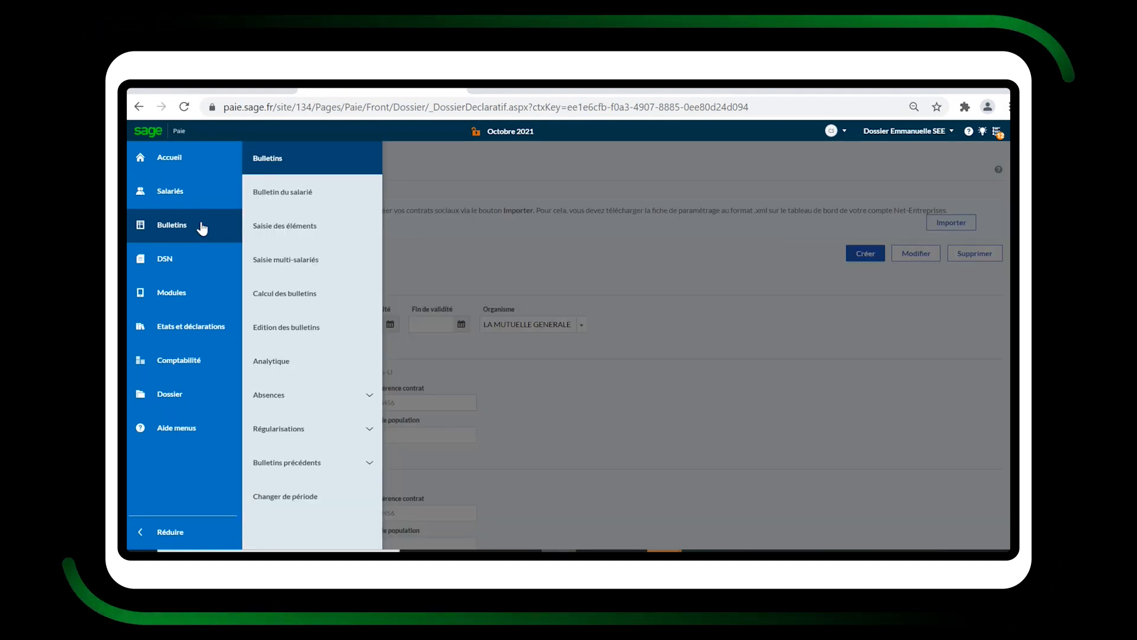
pyautogui.click(273, 201)
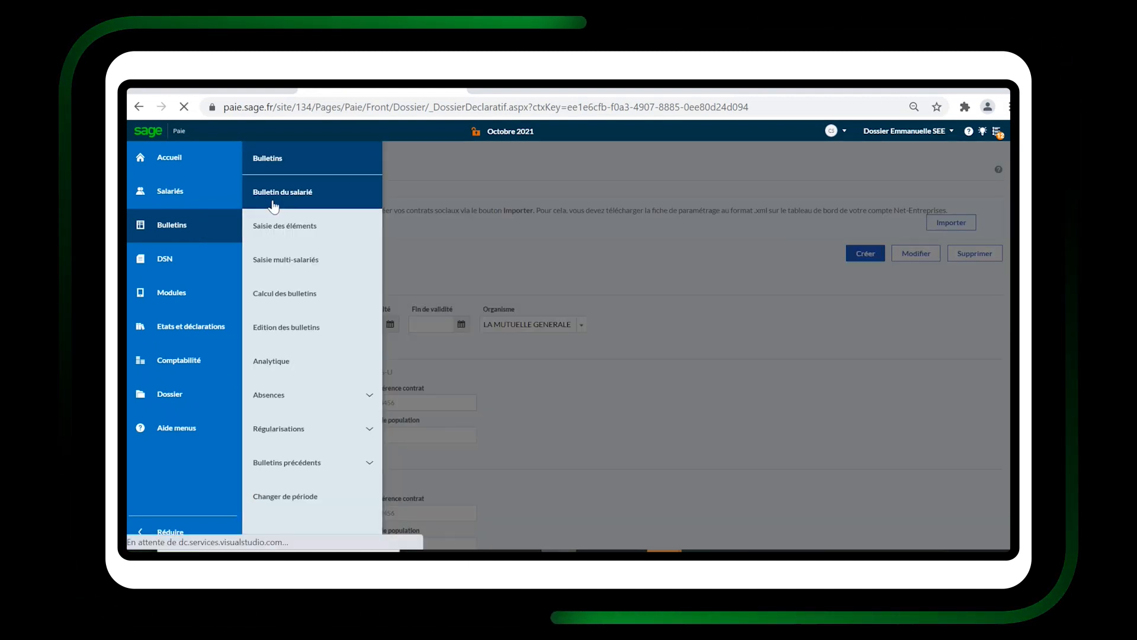
pyautogui.click(273, 195)
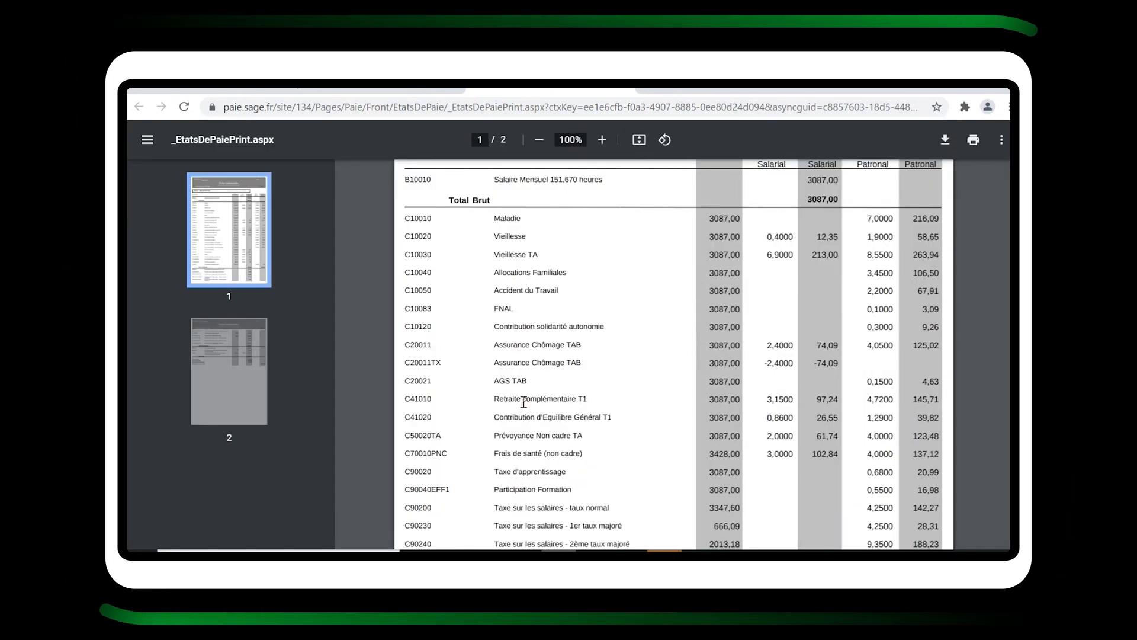
pyautogui.scroll(-2, 524, 403)
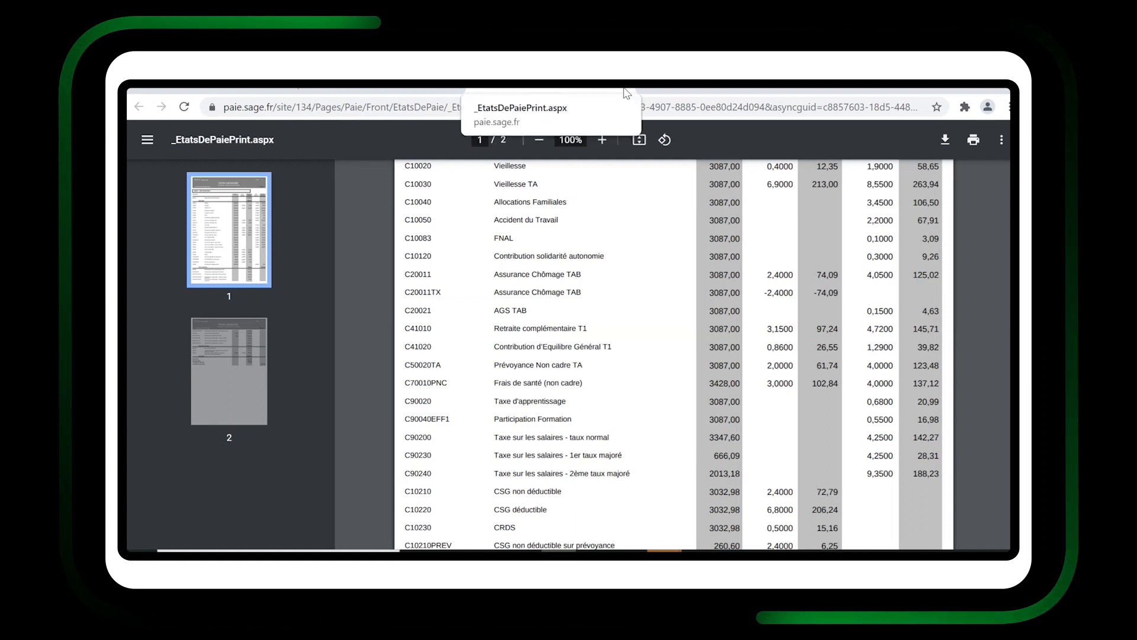
pyautogui.click(624, 90)
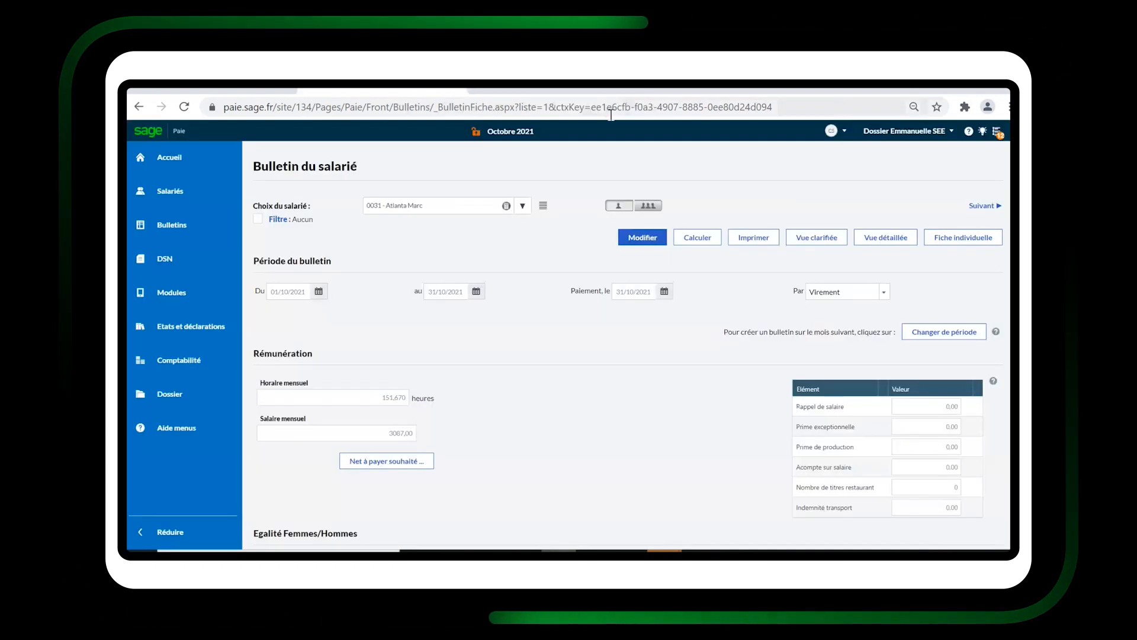
# Step: Reopen the DSN social contracts settings and select the Prévoyance contract with A2VIP (ex B2V Prévoyance)
pyautogui.click(191, 261)
pyautogui.click(276, 327)
pyautogui.click(285, 355)
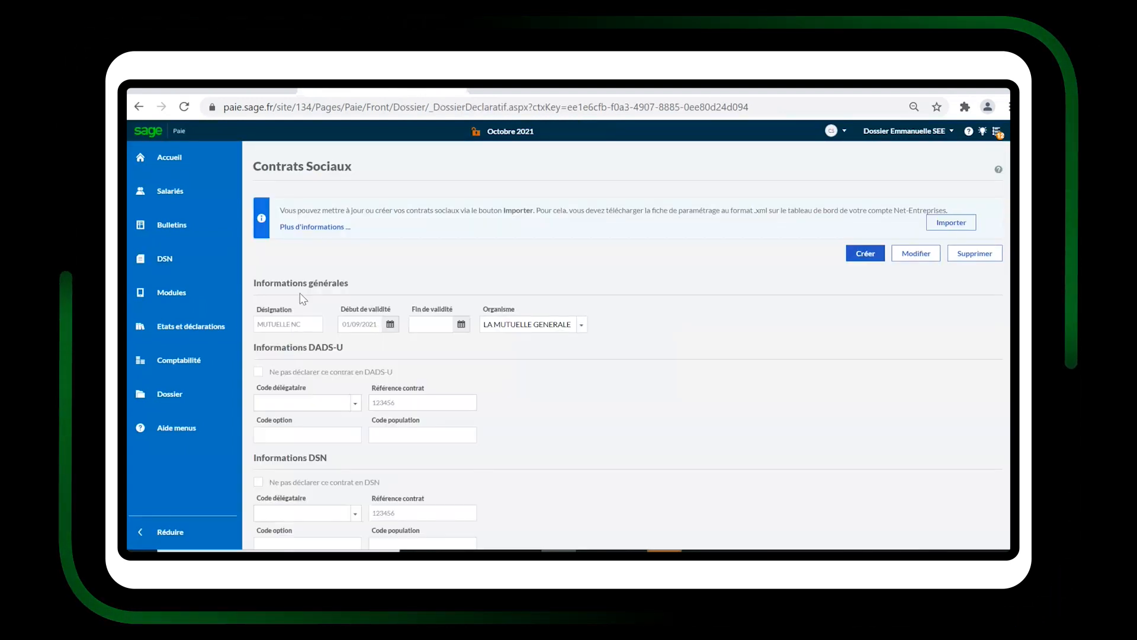
pyautogui.scroll(-5, 645, 383)
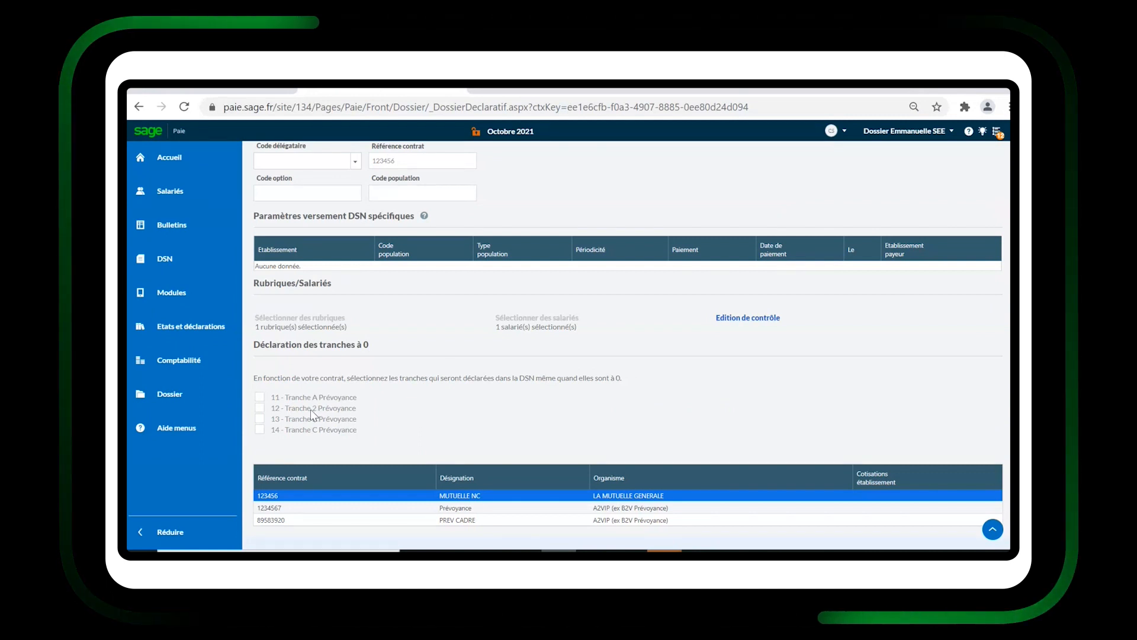
pyautogui.scroll(-1, 322, 421)
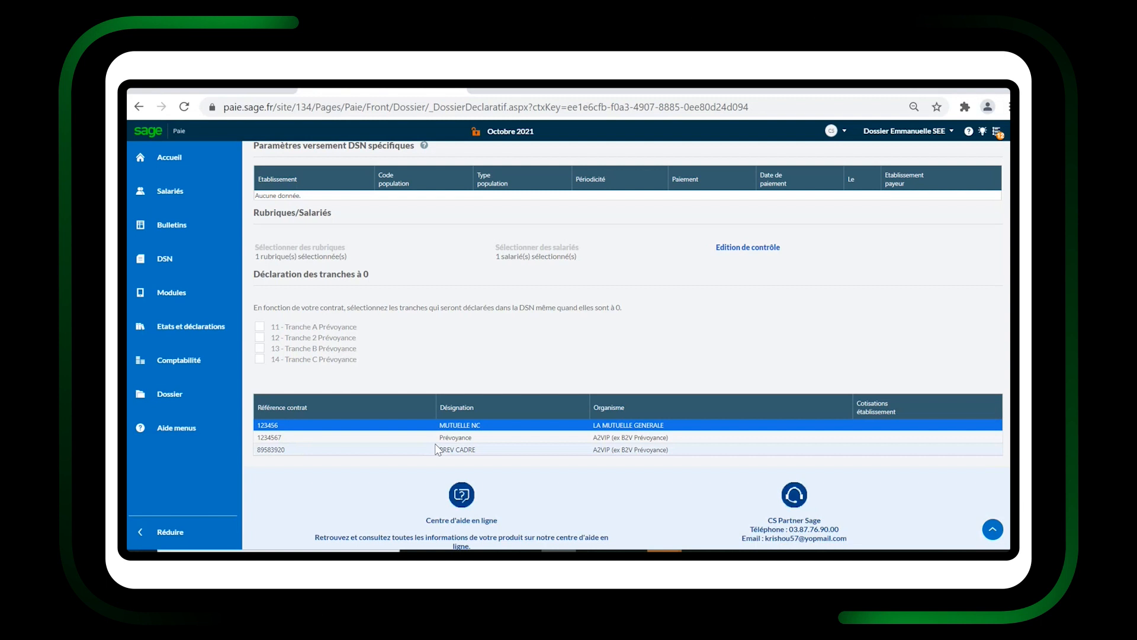
pyautogui.click(349, 439)
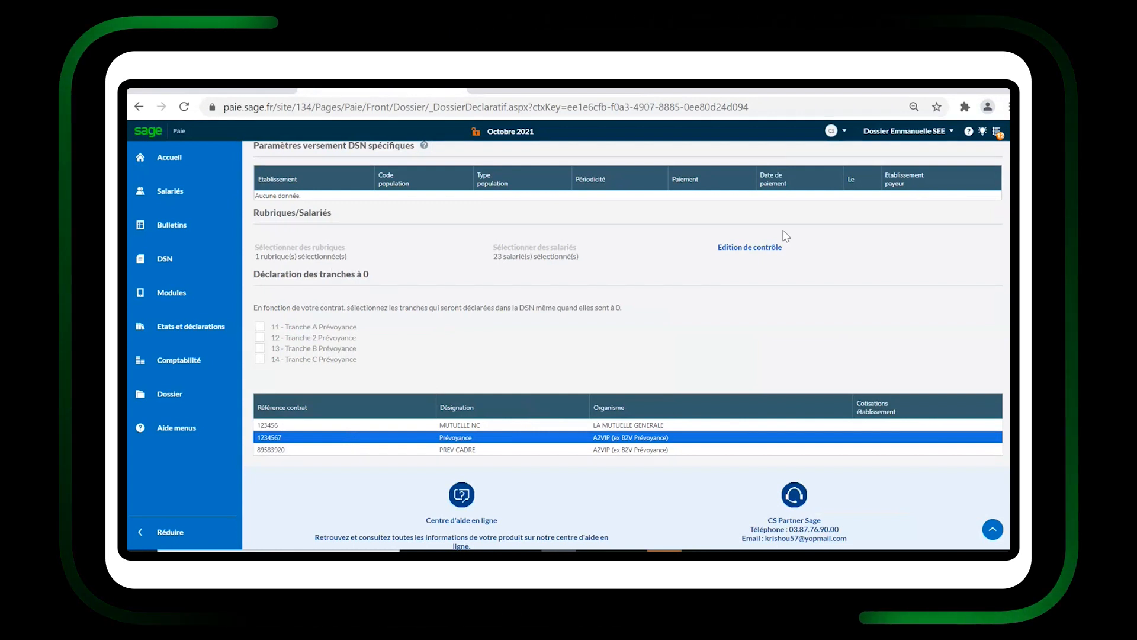
# Step: Edit the Prévoyance contract to add the rubric C50020TA - Prévoyance Non cadre TA to its selection, and save the contract
pyautogui.scroll(1, 911, 338)
pyautogui.scroll(10, 906, 332)
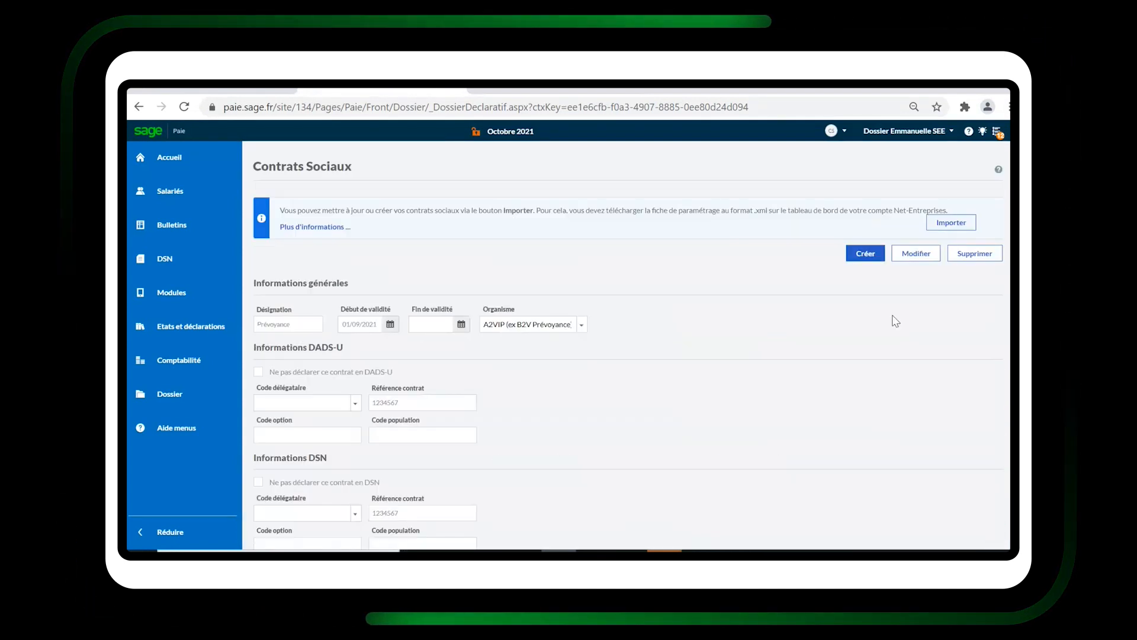
pyautogui.click(916, 253)
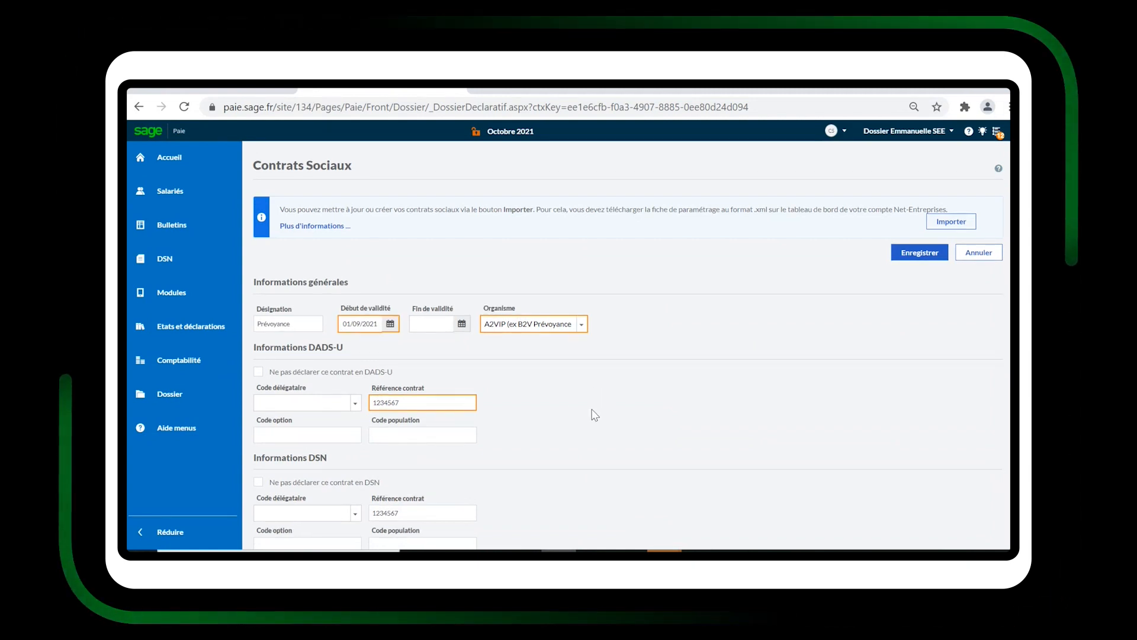
pyautogui.scroll(-3, 595, 415)
pyautogui.scroll(-1, 593, 414)
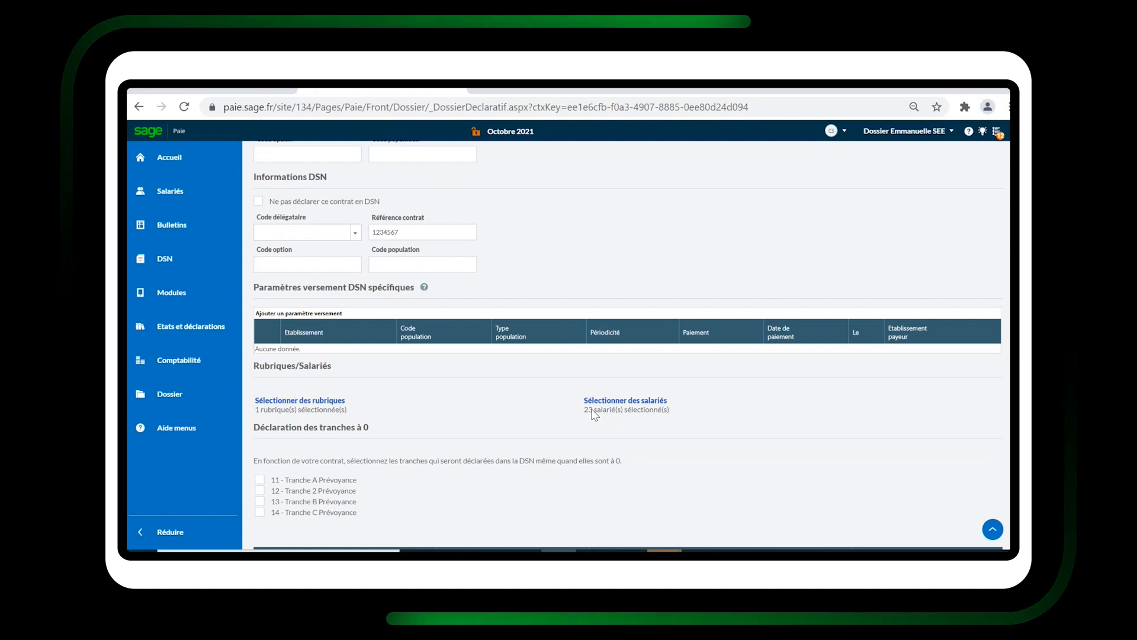
pyautogui.click(336, 405)
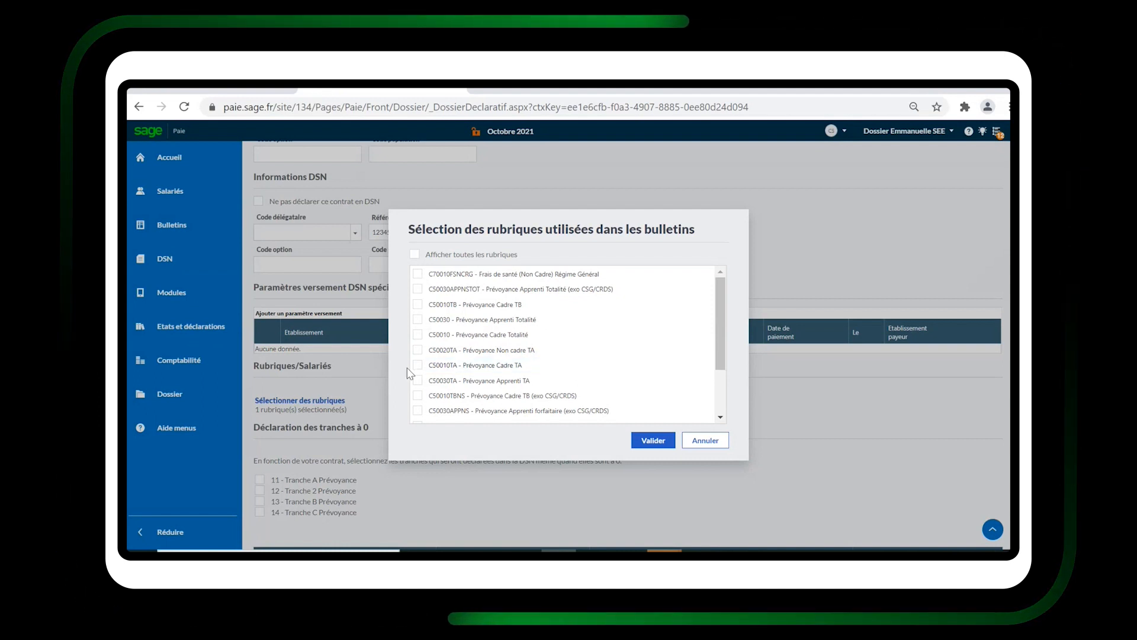
pyautogui.click(418, 350)
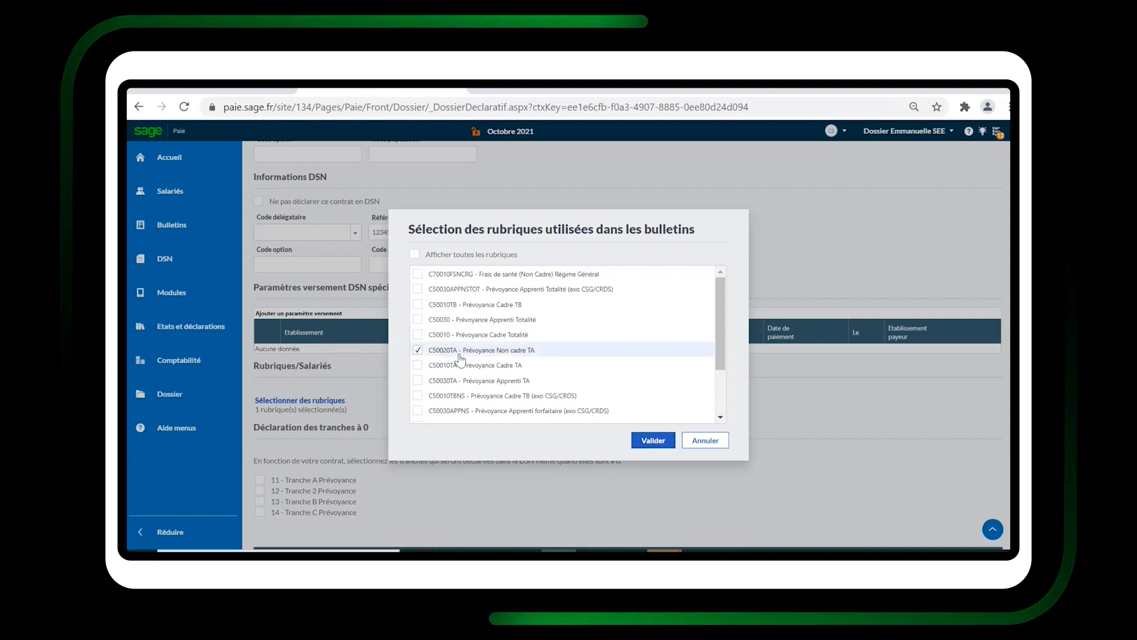
pyautogui.click(652, 441)
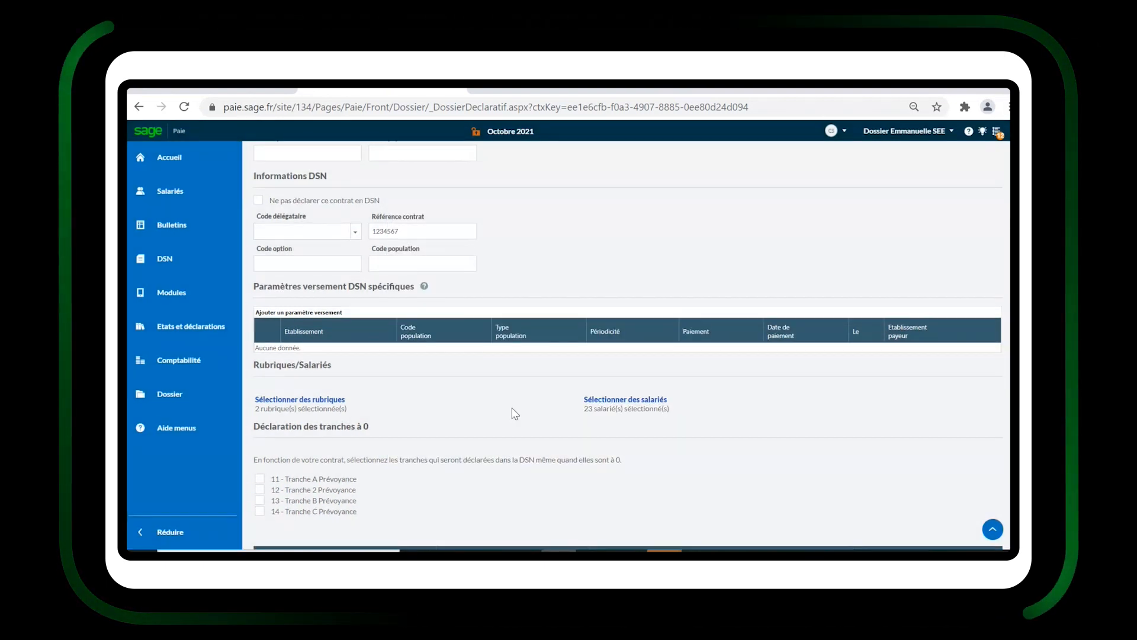
pyautogui.scroll(-3, 514, 413)
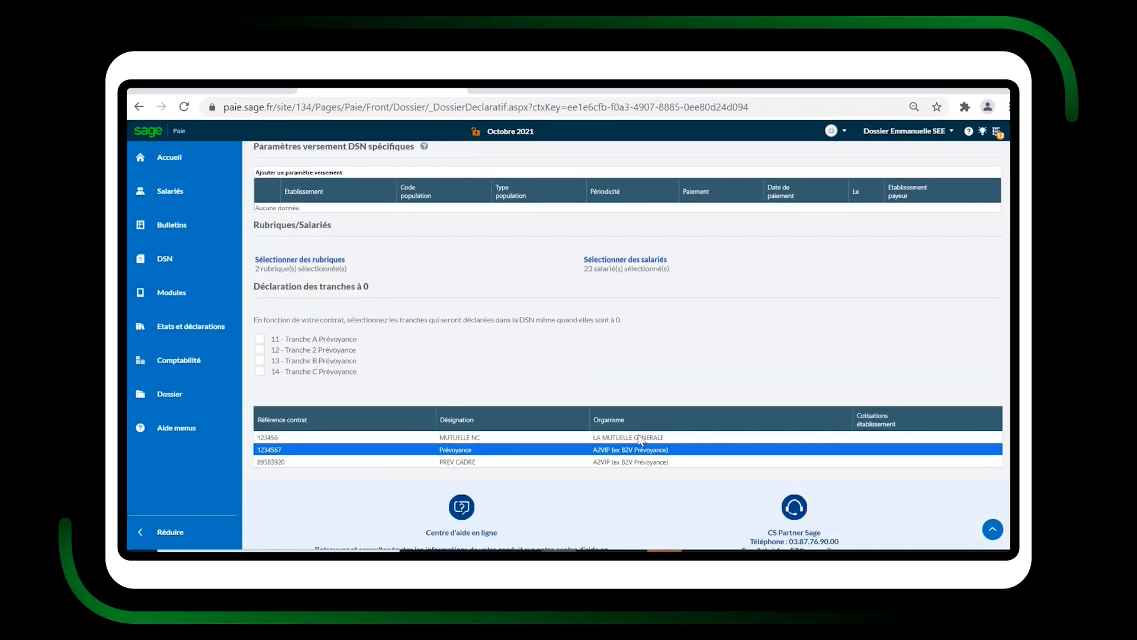
pyautogui.scroll(10, 638, 435)
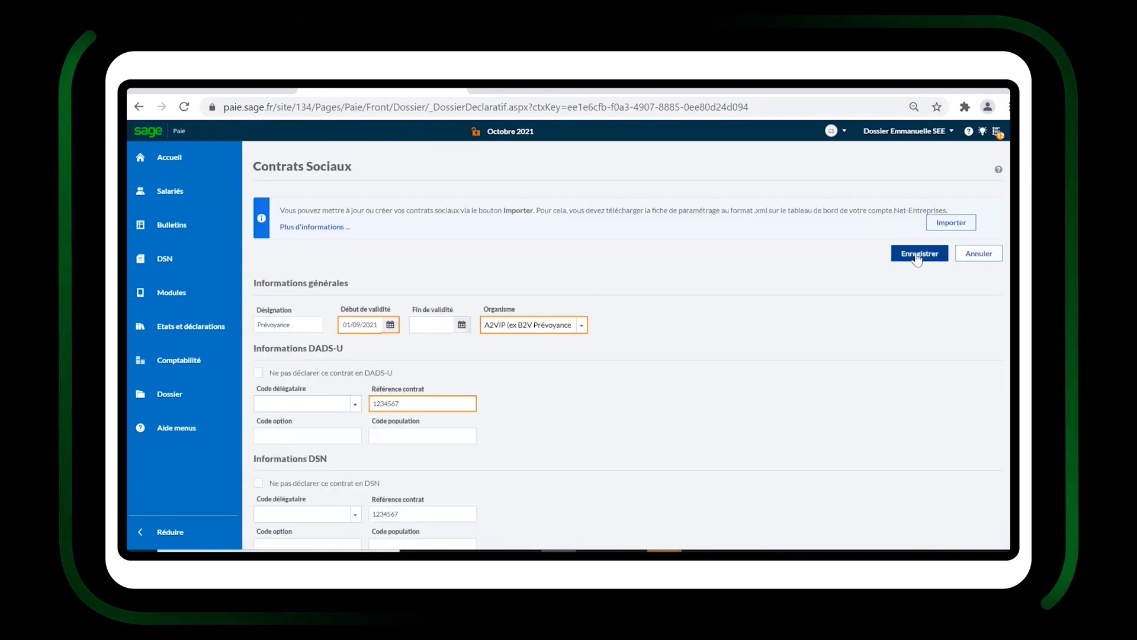
pyautogui.click(917, 257)
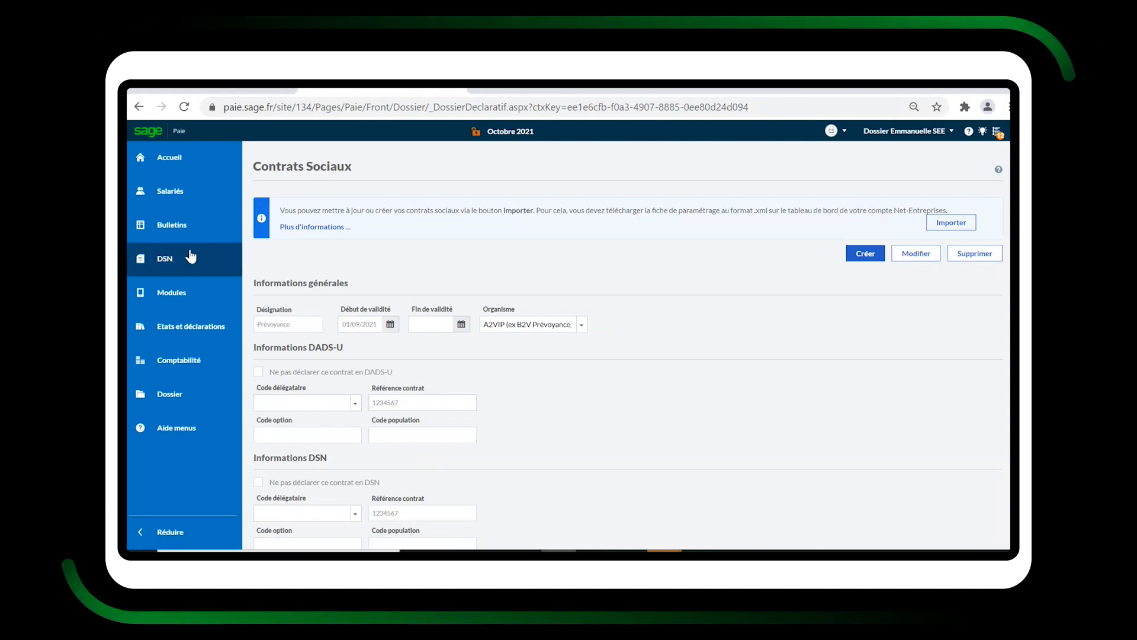
# Step: Open the normal monthly DSN declaration of October 2021 for establishment 00010
pyautogui.click(190, 256)
pyautogui.click(267, 205)
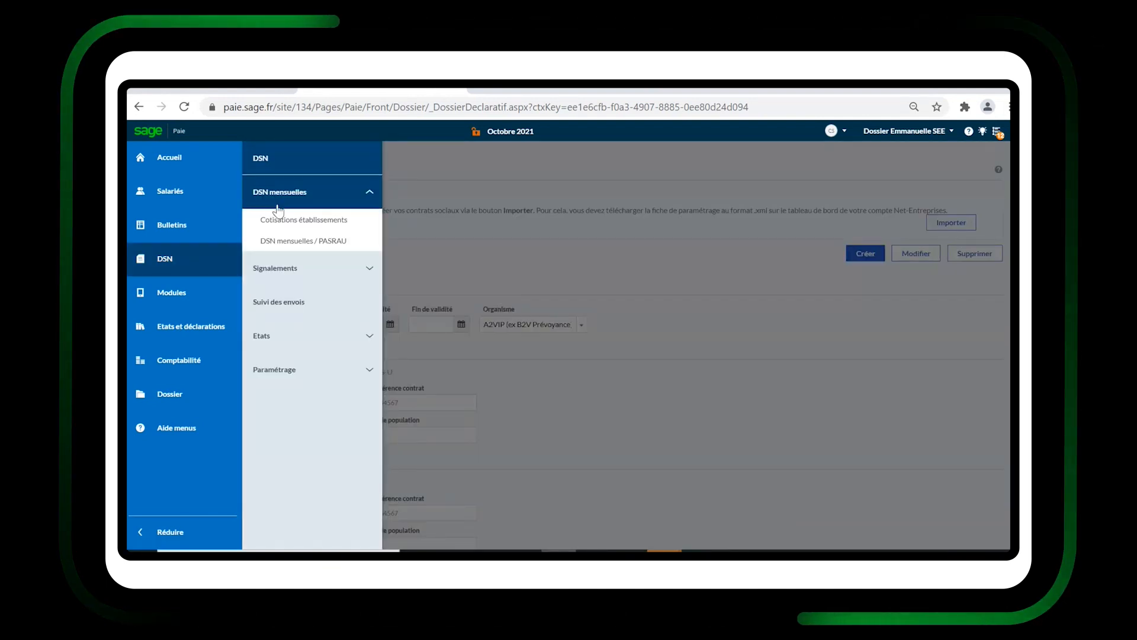
pyautogui.click(286, 243)
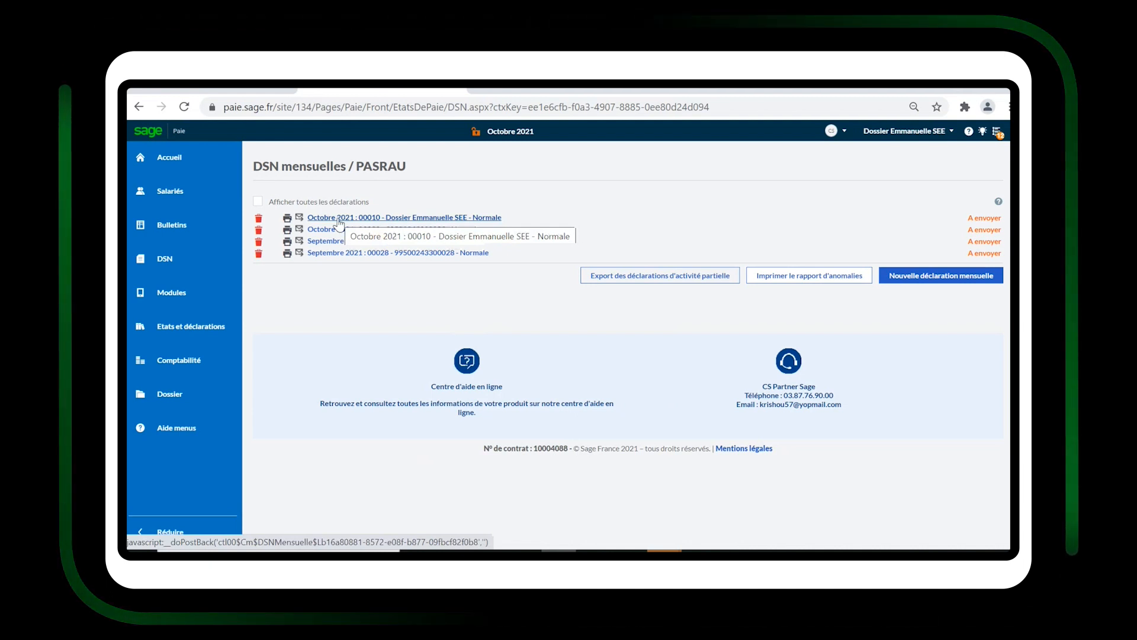
pyautogui.click(338, 218)
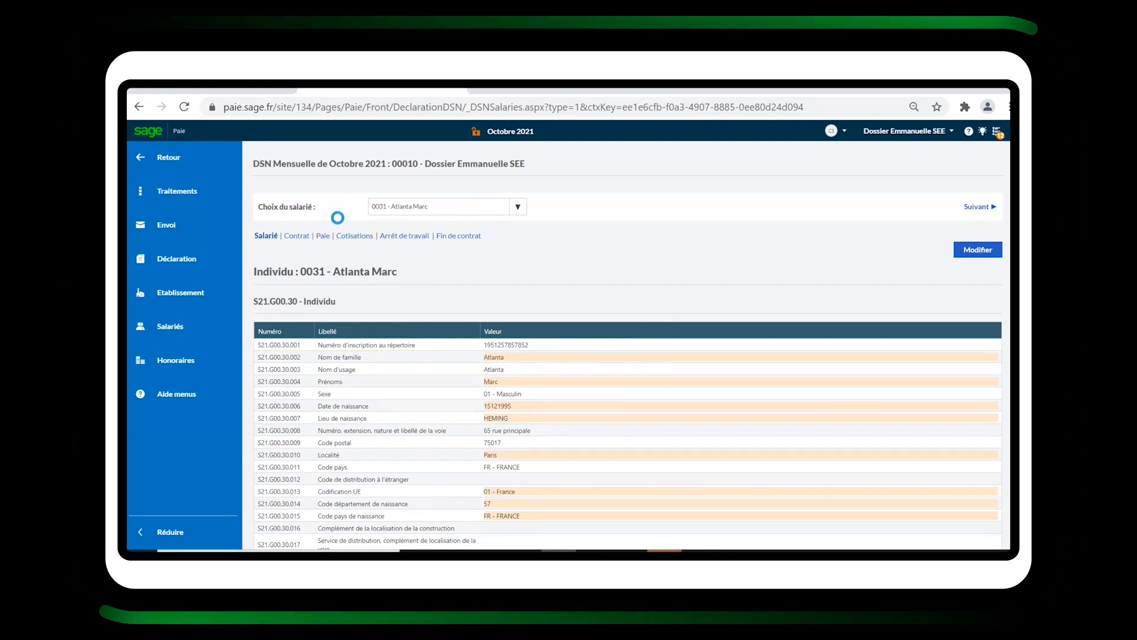
# Step: Update the October 2021 DSN declaration's data with Actualiser, keeping manual modifications, and run the control (Contrôler) on it
pyautogui.click(172, 195)
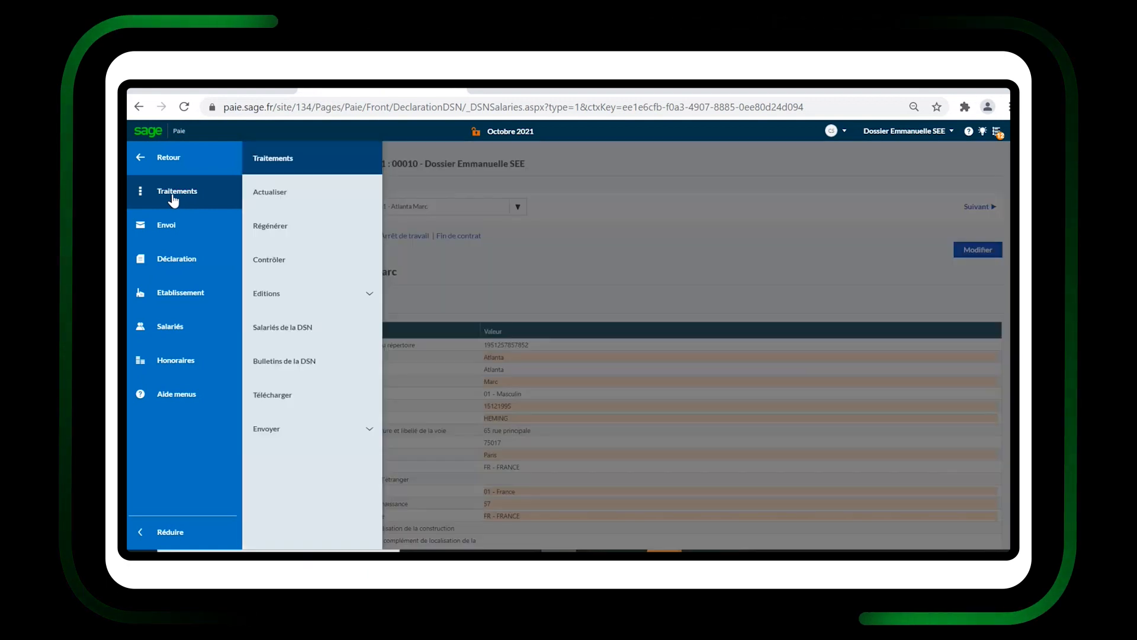
pyautogui.click(281, 200)
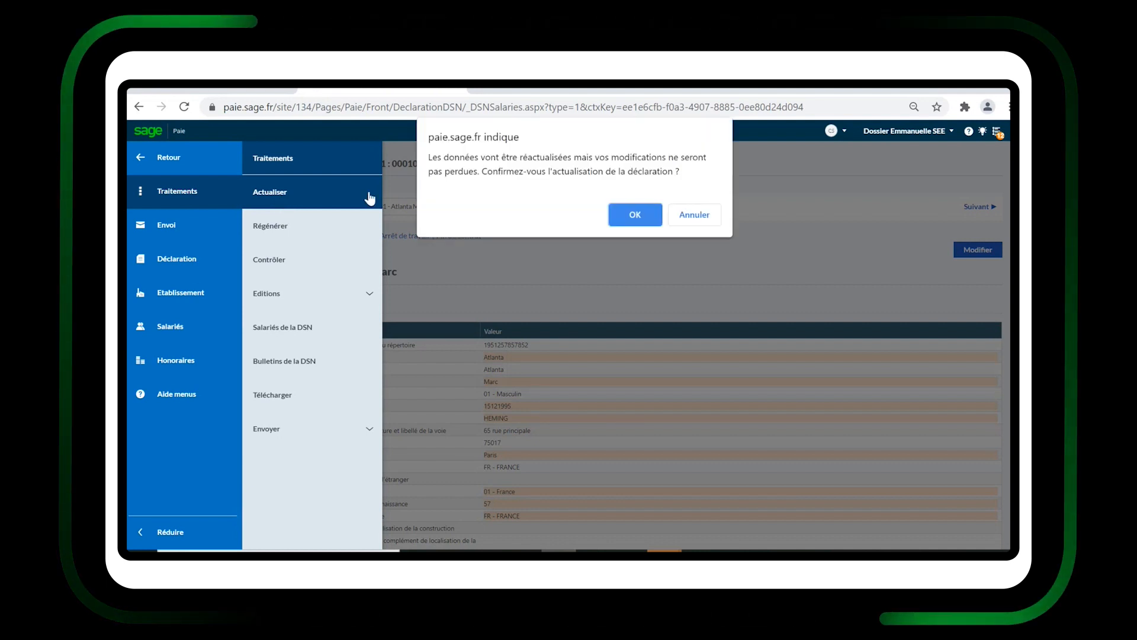
pyautogui.click(634, 216)
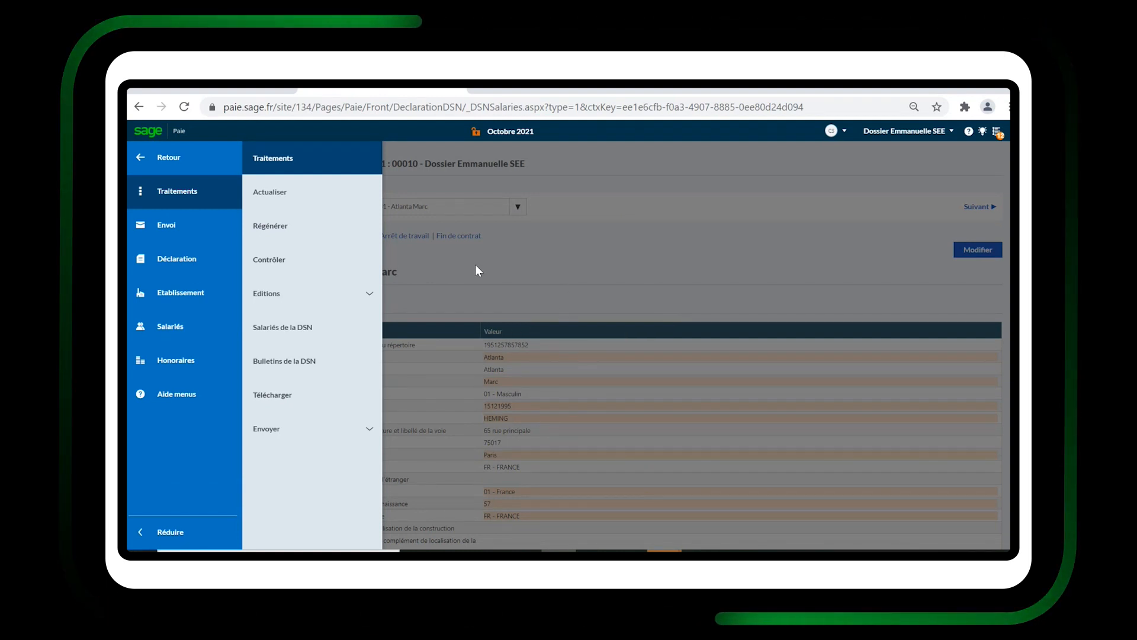
pyautogui.click(291, 271)
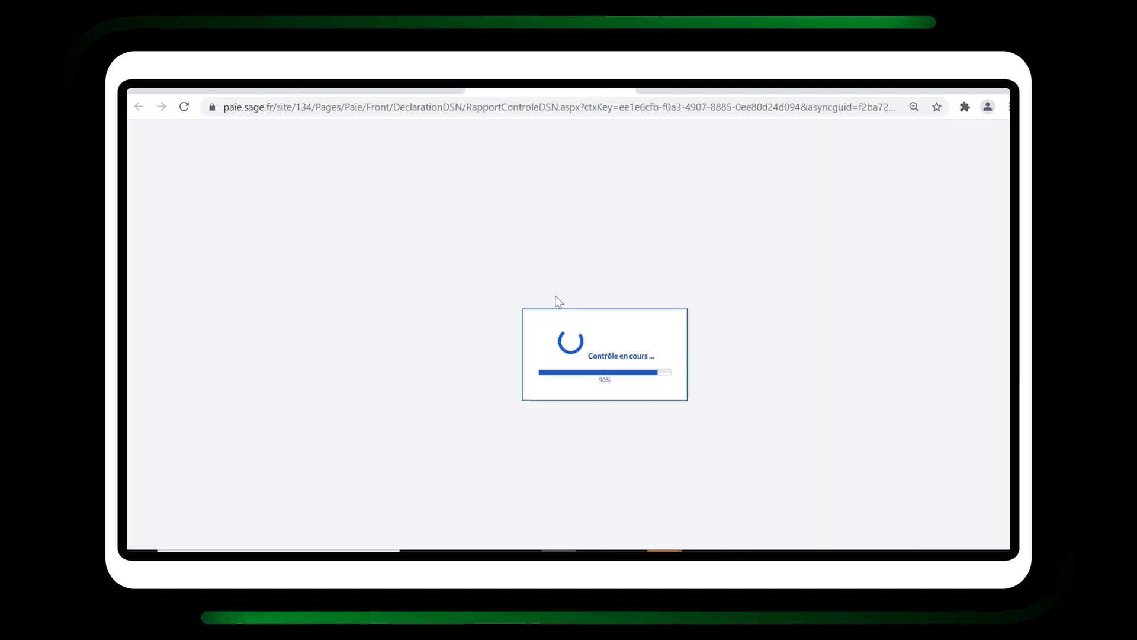